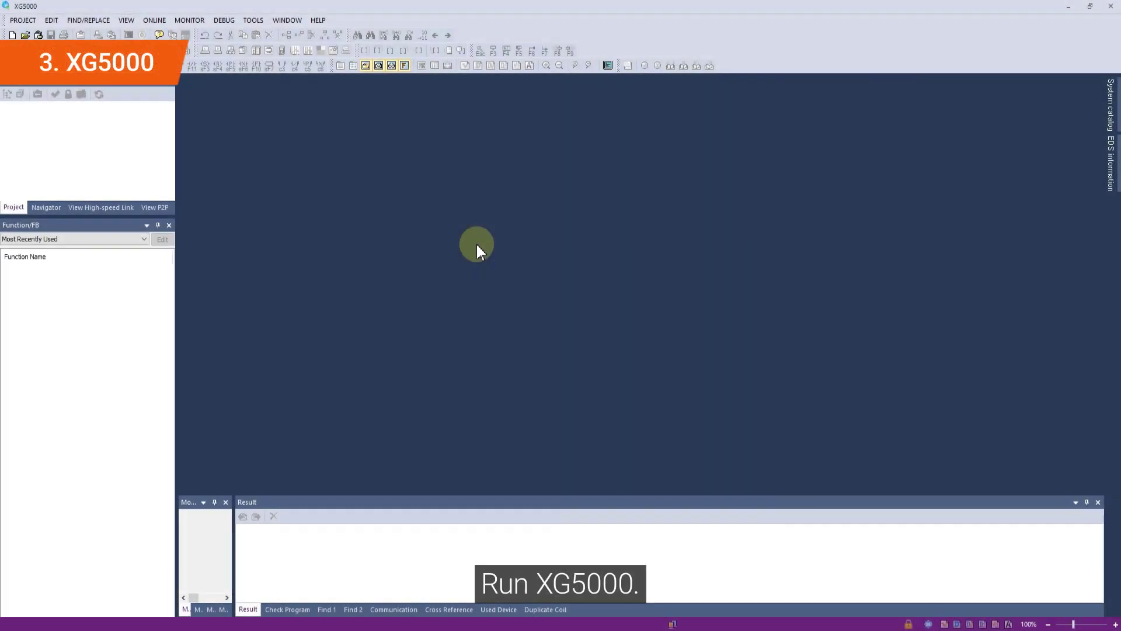
Create new project ARIO_DN_TEST2 with CPU type XGK-CPUHN
left_click(24, 20)
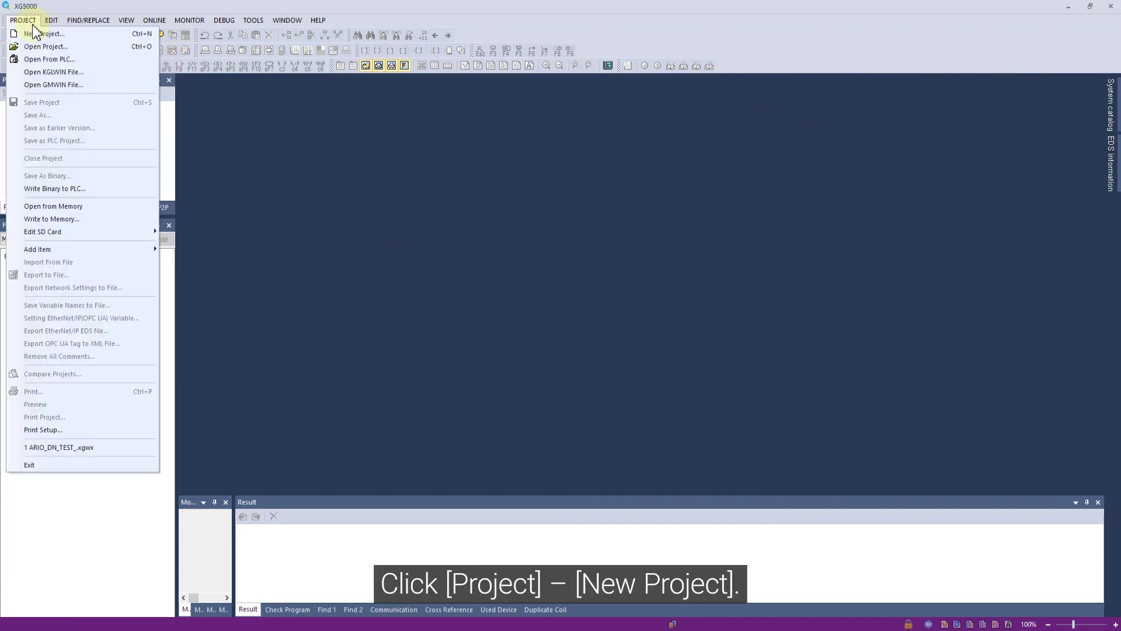
left_click(42, 35)
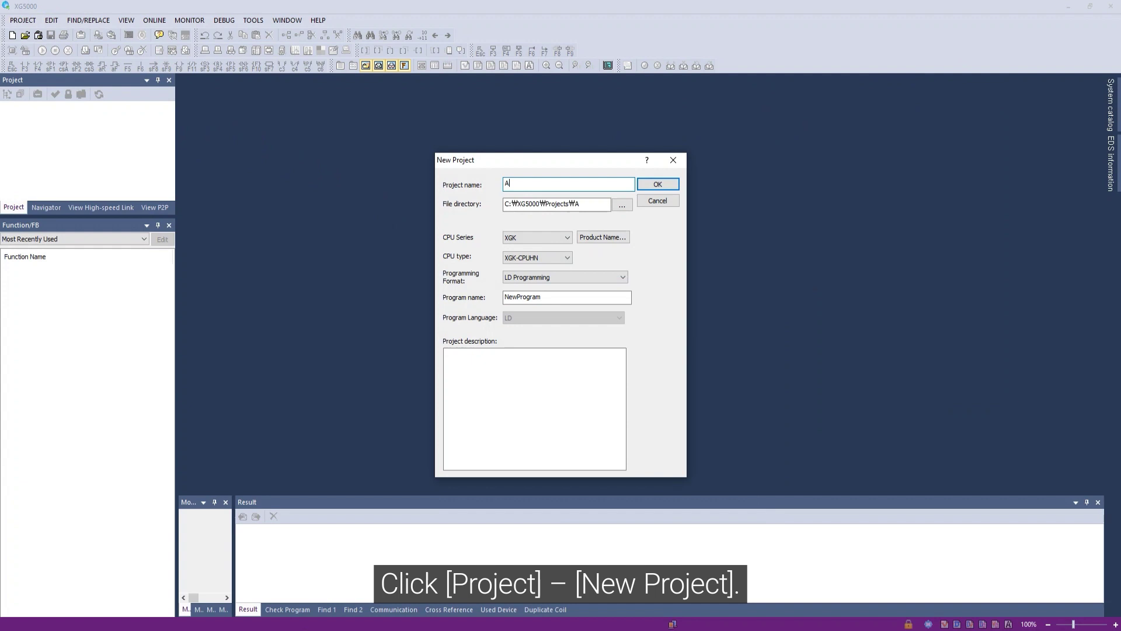
type("ARIO_DN_")
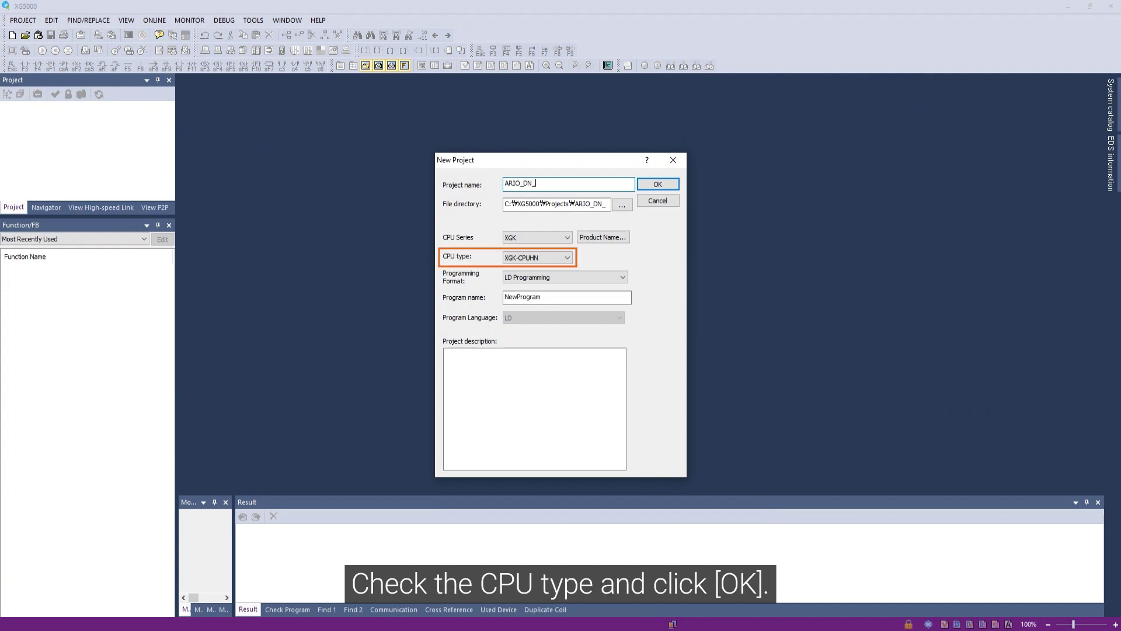
type("TES")
type("T2")
left_click(656, 185)
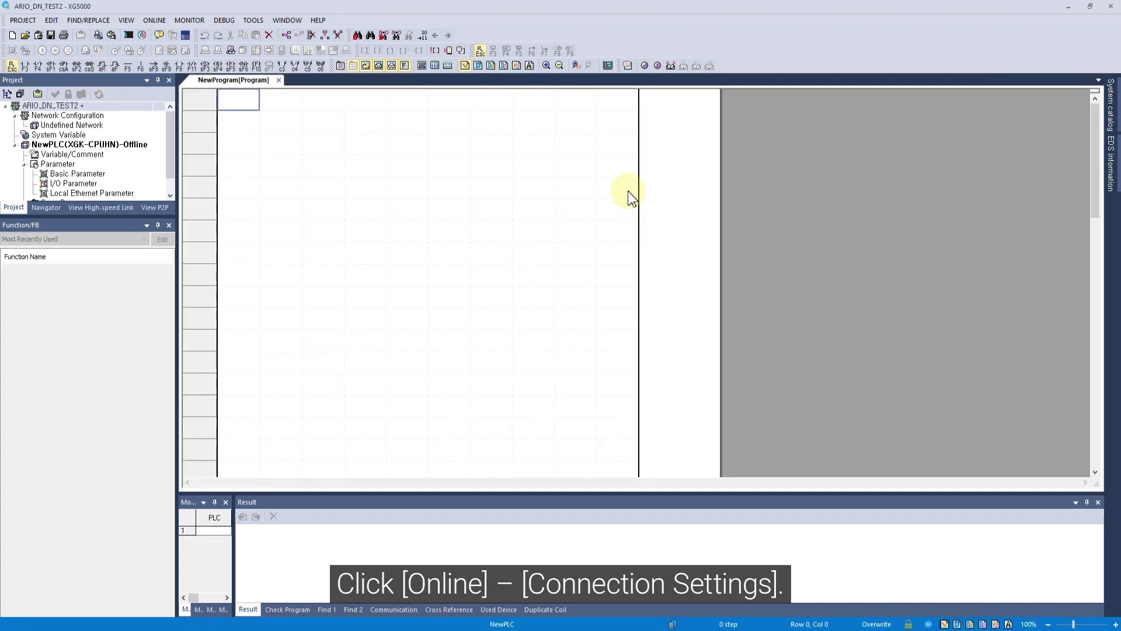
Connect to the PLC over USB and switch it from RUN to STOP
left_click(155, 20)
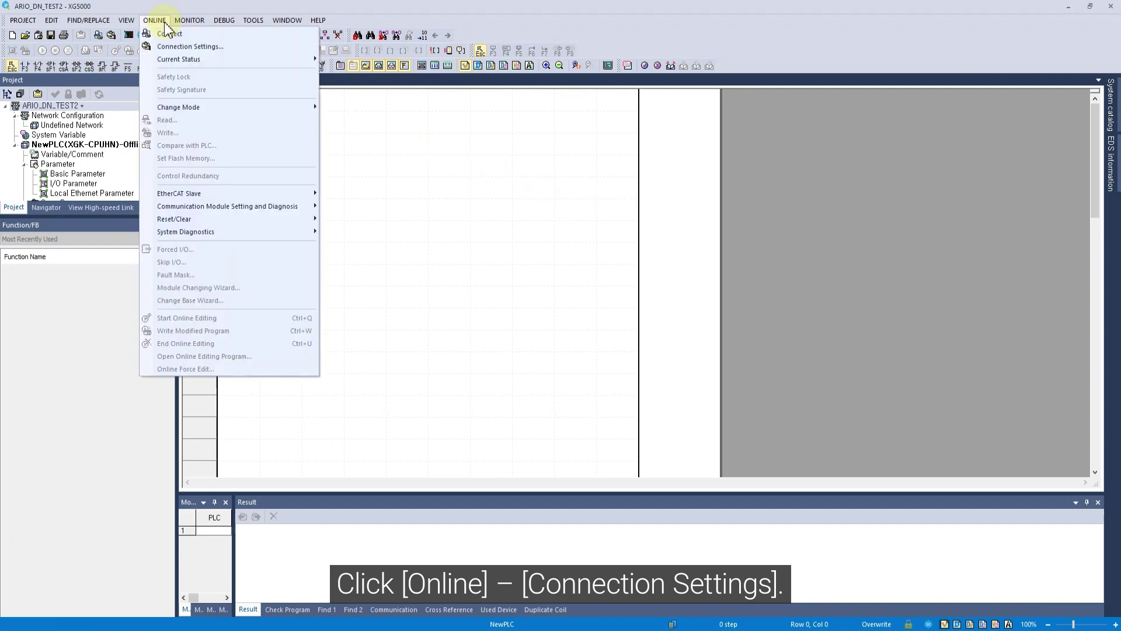
left_click(172, 48)
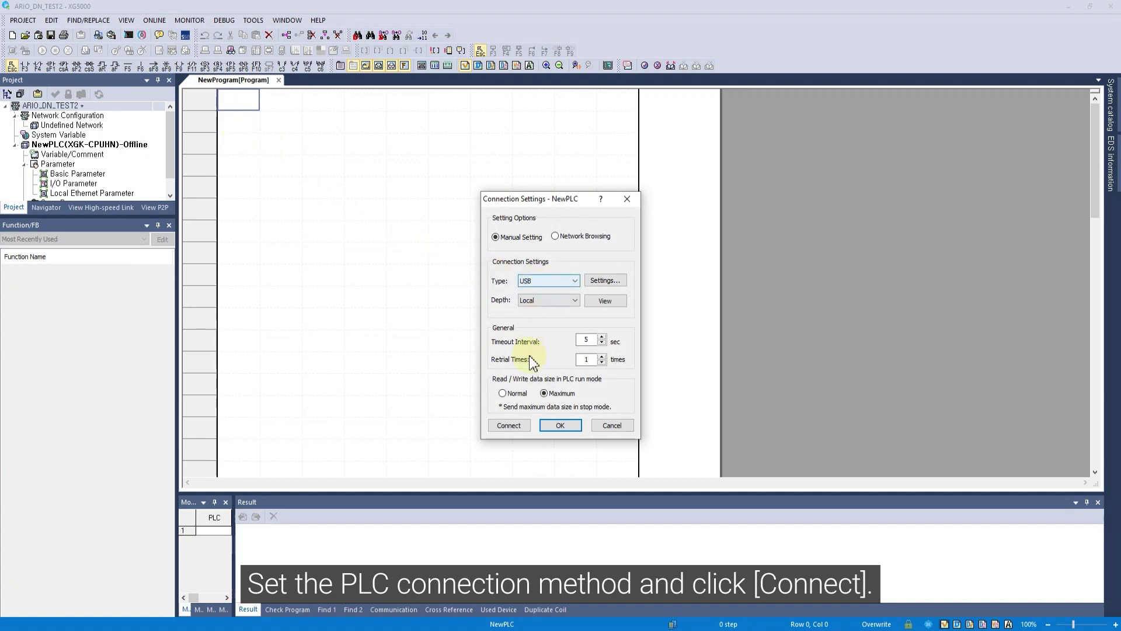
left_click(509, 425)
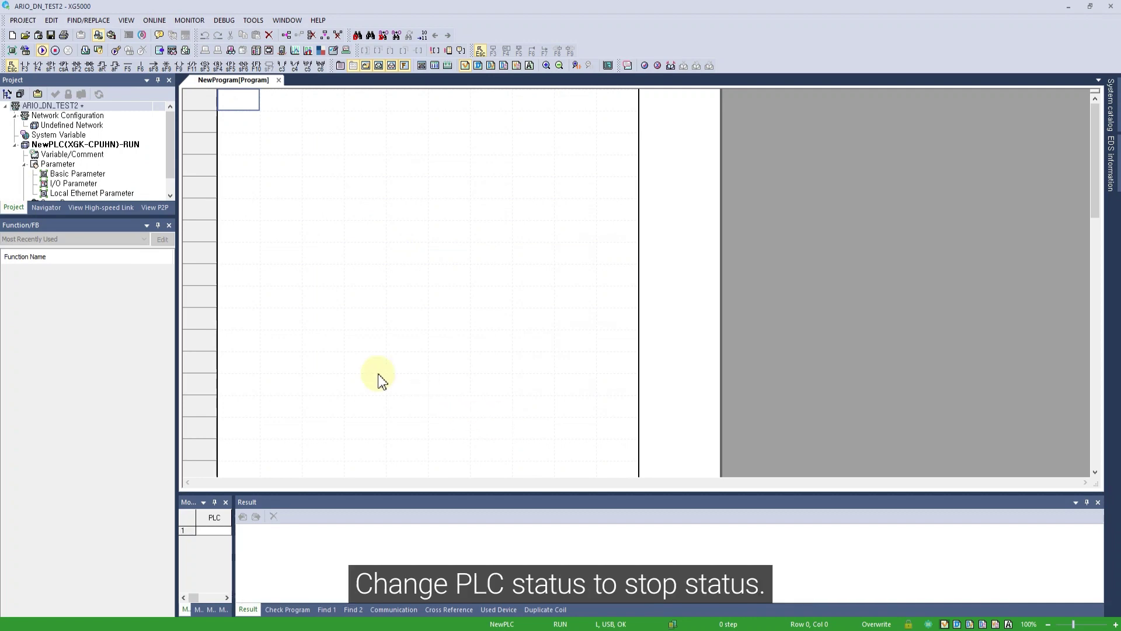
left_click(55, 51)
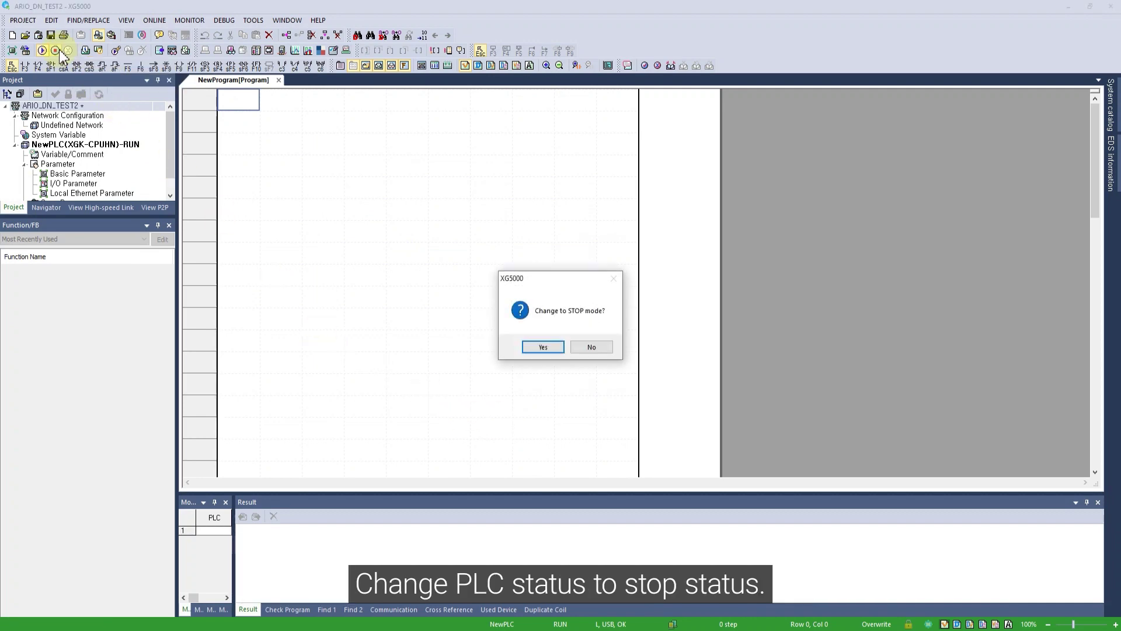
left_click(541, 345)
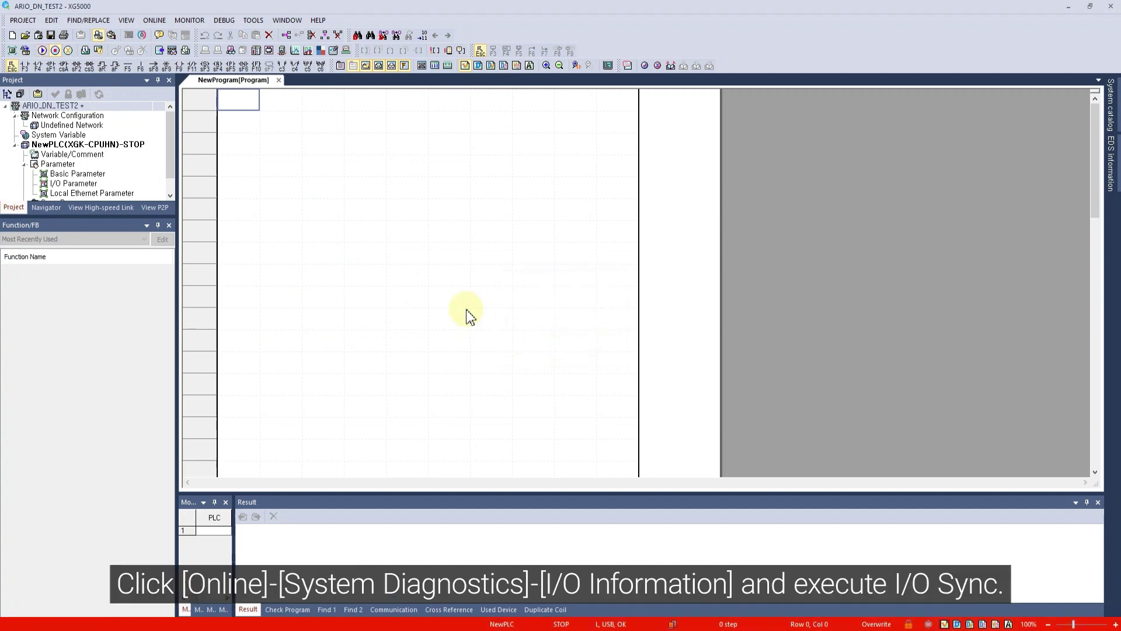
Run I/O Sync to add XGL-EFMT(B), XGL-DMEA/B and XGL-C42A/B in slots 0–2
left_click(157, 21)
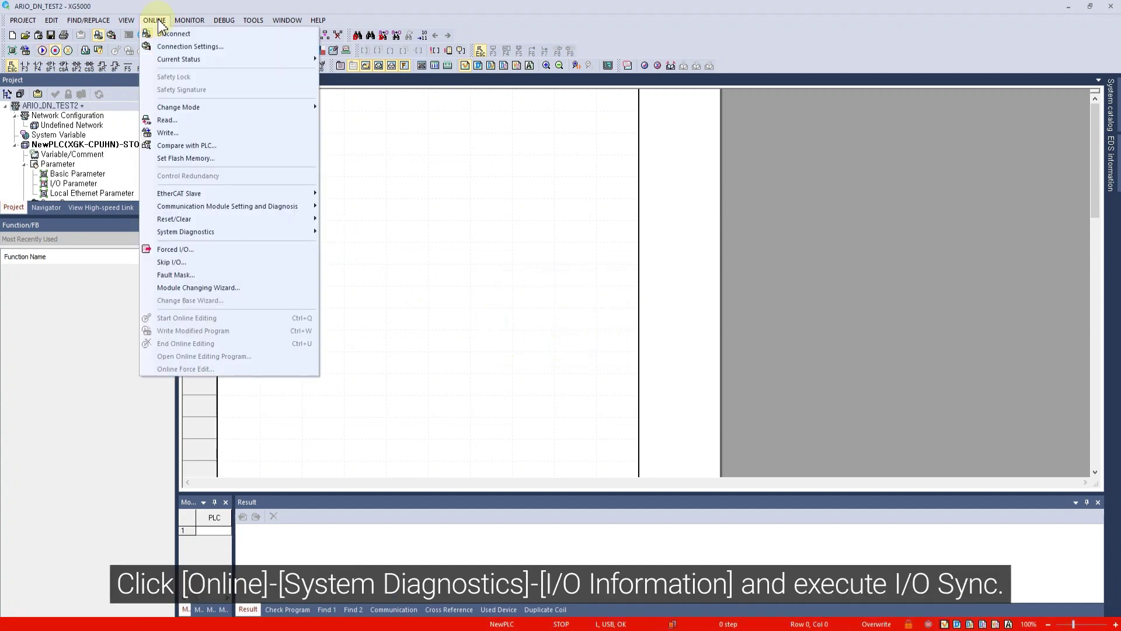
mouse_move(186, 232)
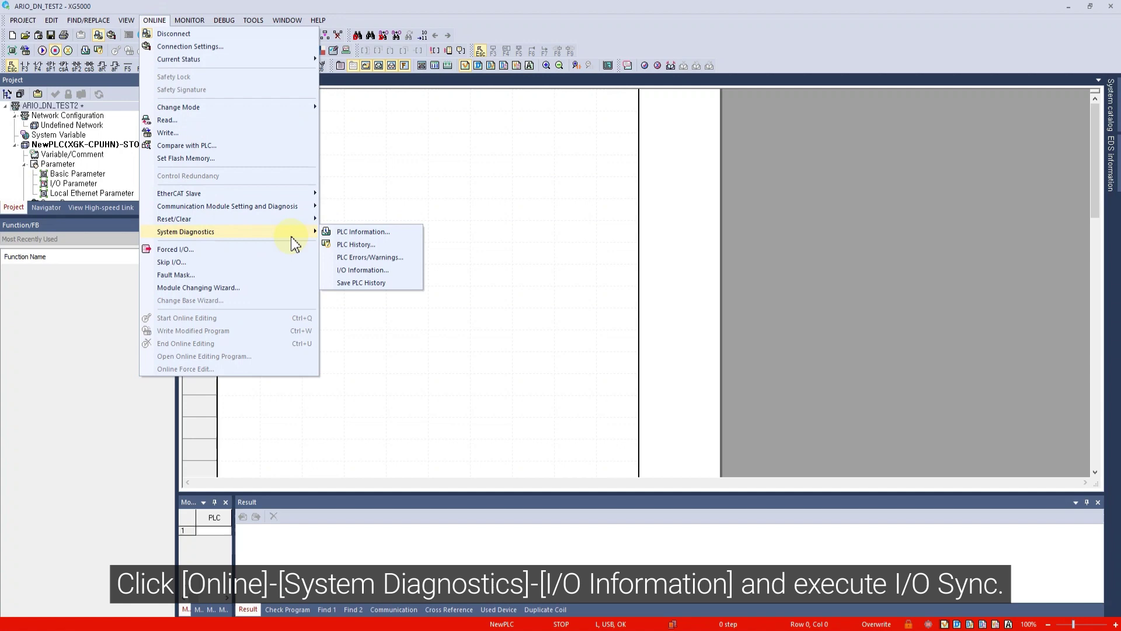
left_click(350, 271)
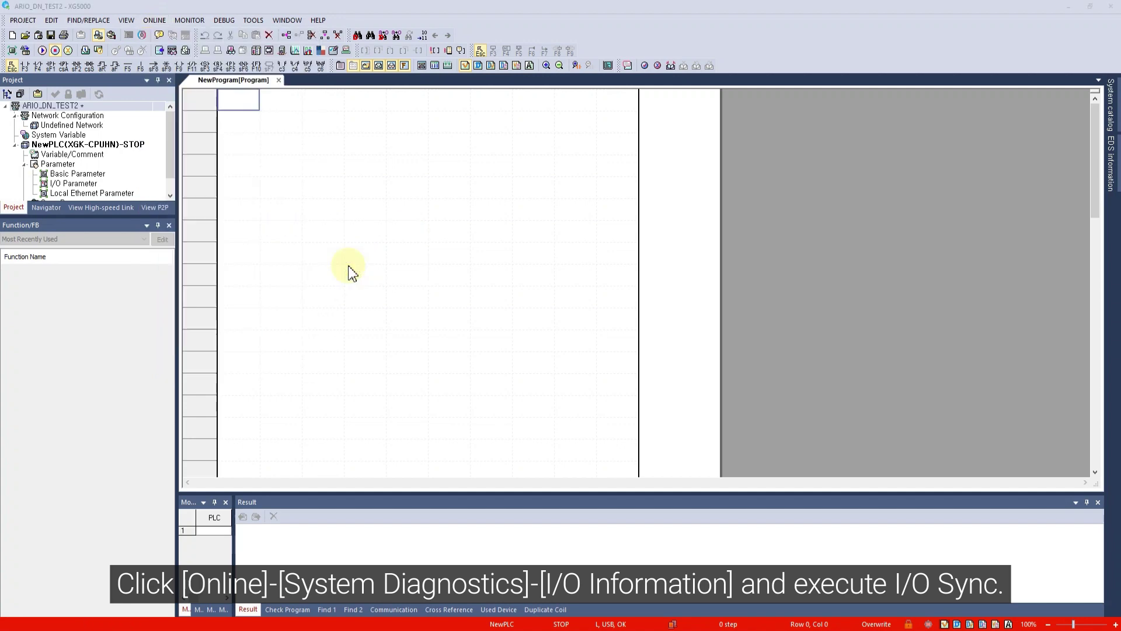
left_click(543, 420)
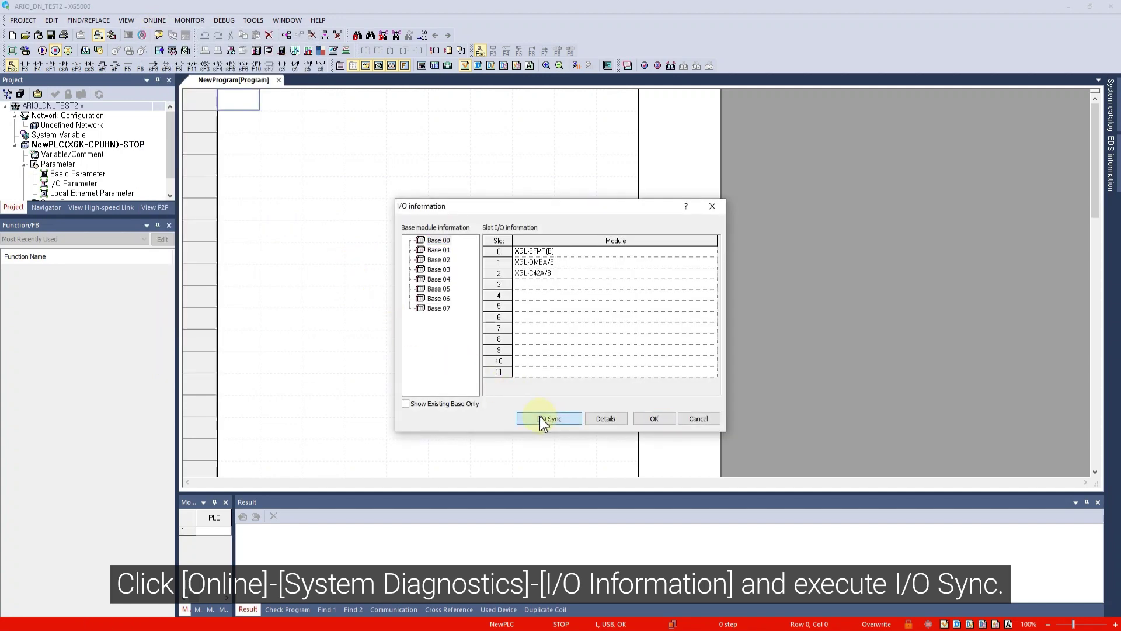
left_click(593, 354)
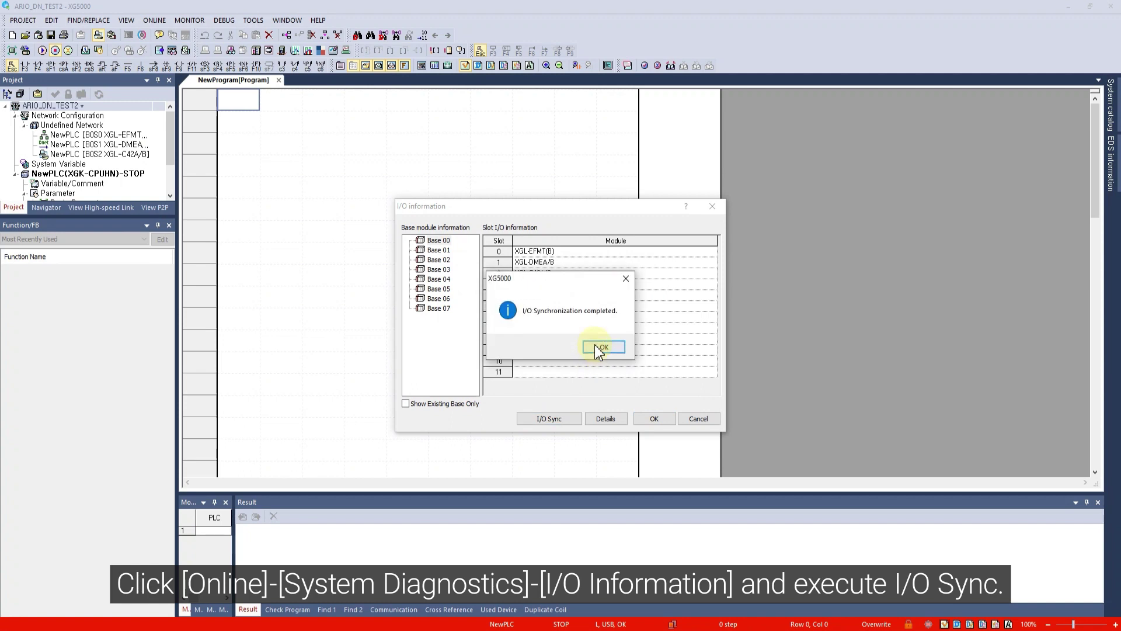
left_click(595, 347)
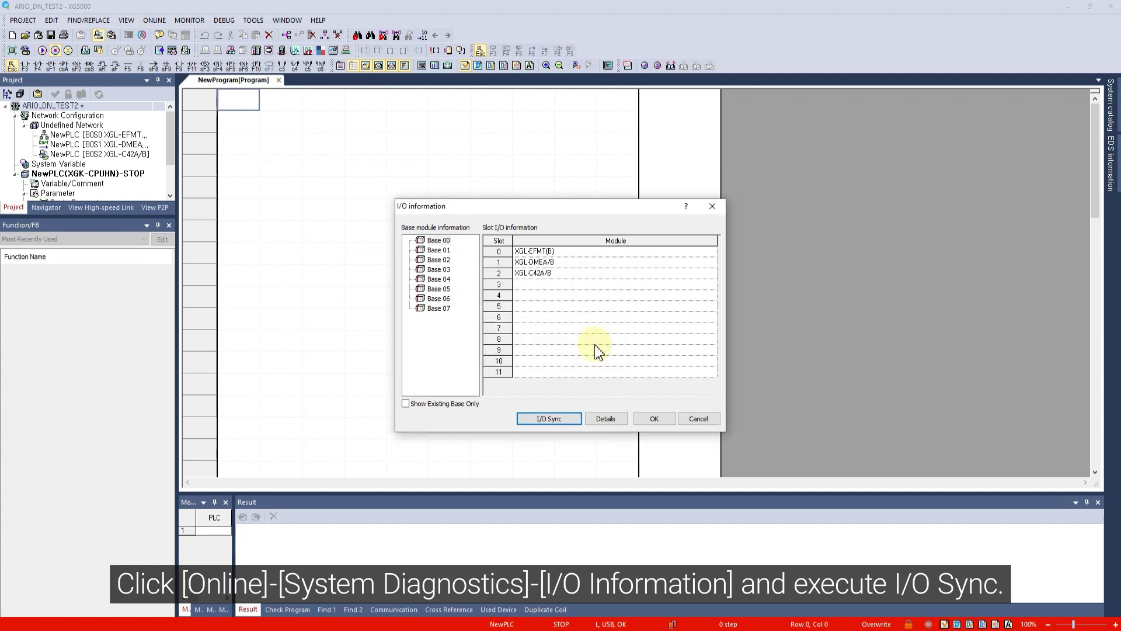
left_click(660, 418)
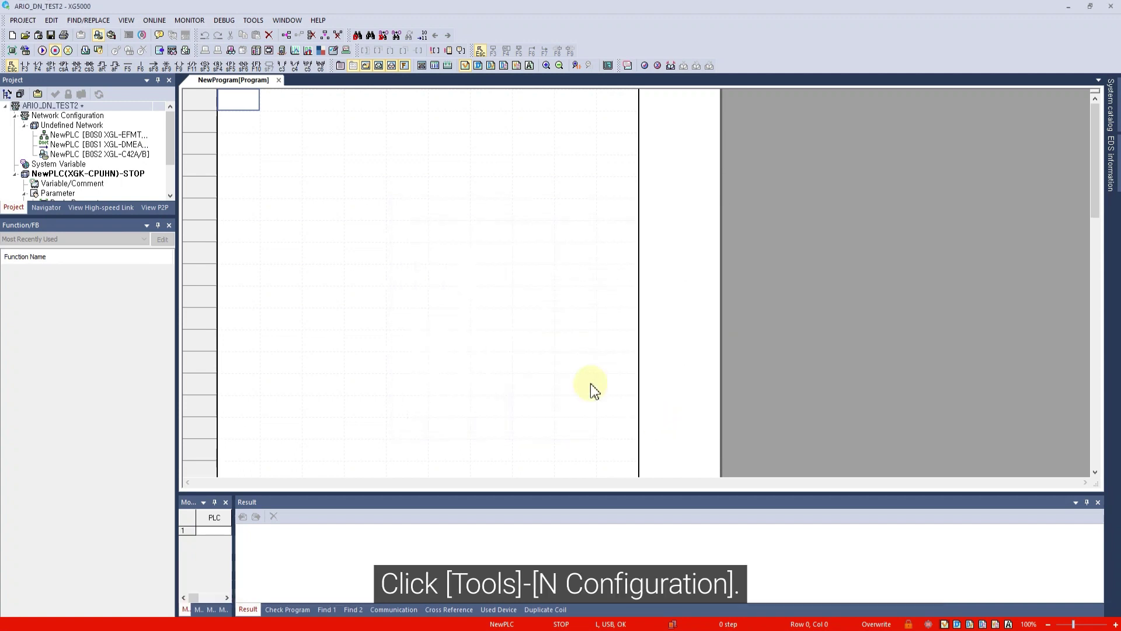
Launch N Configurator with DeviceNet selected as the fieldbus
left_click(256, 20)
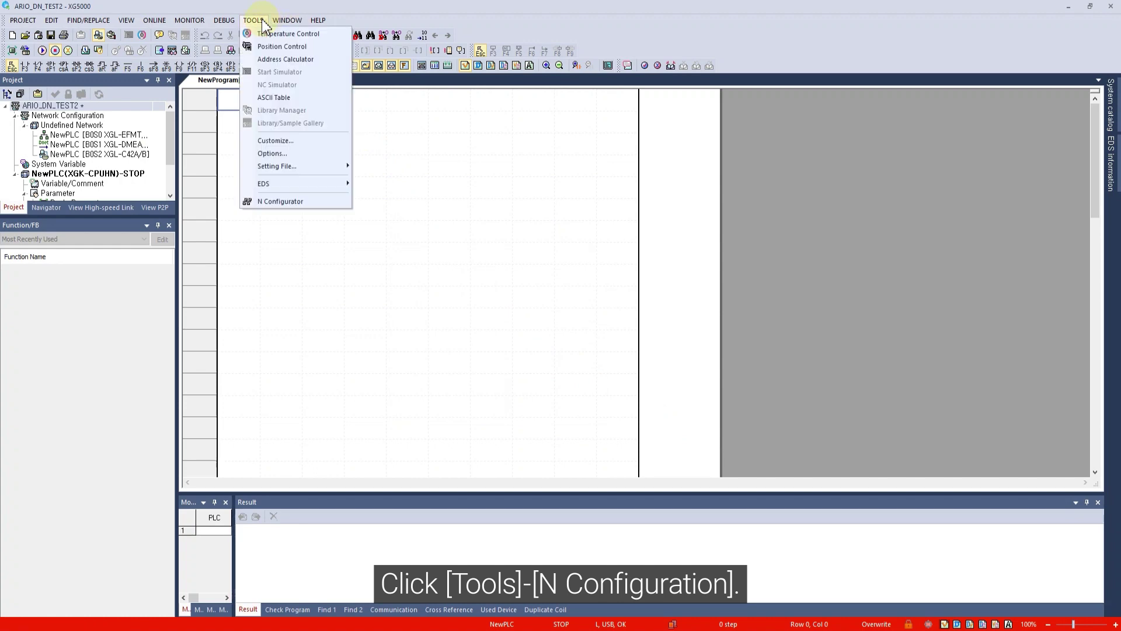
left_click(303, 202)
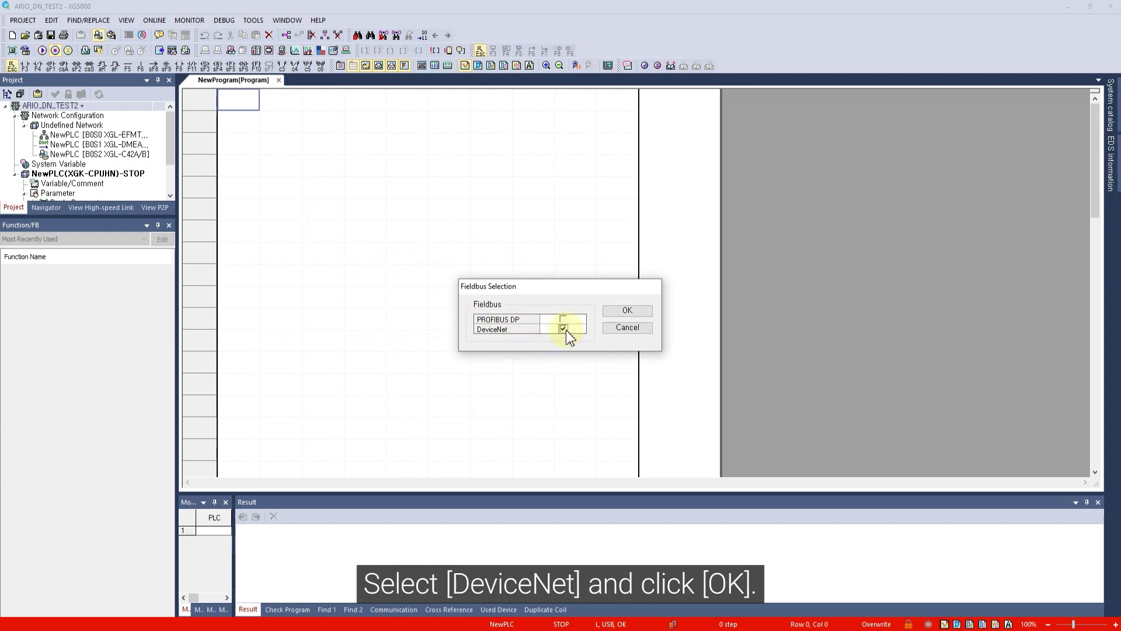
left_click(610, 319)
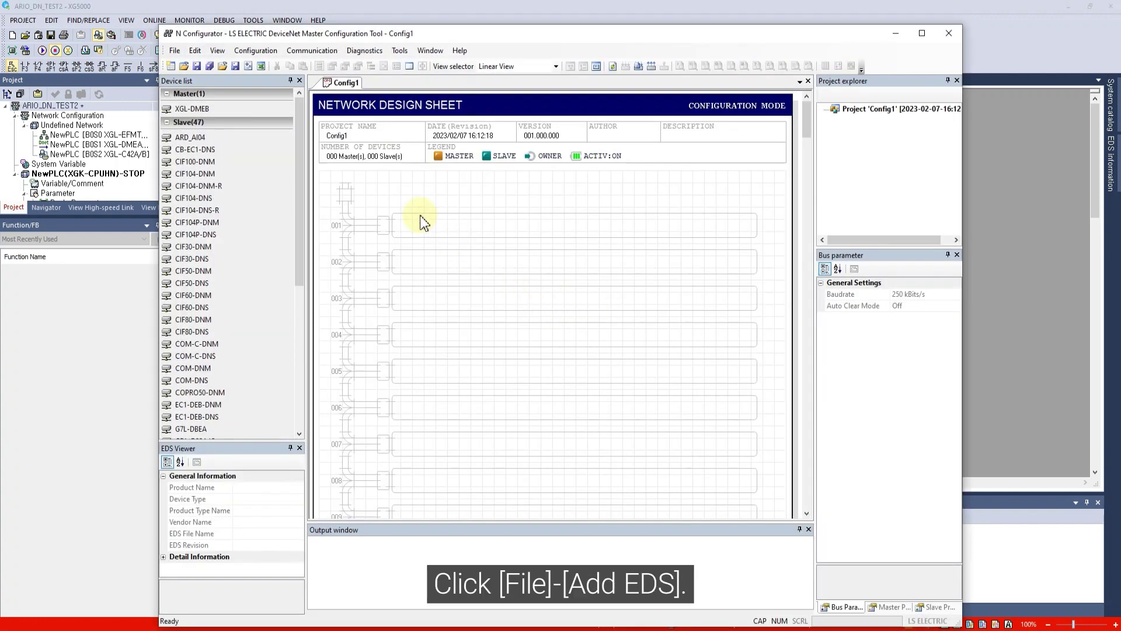
Add the ARIO_C_DN_V1_10.EDS file, raising the slave count from 47 to 48
left_click(178, 53)
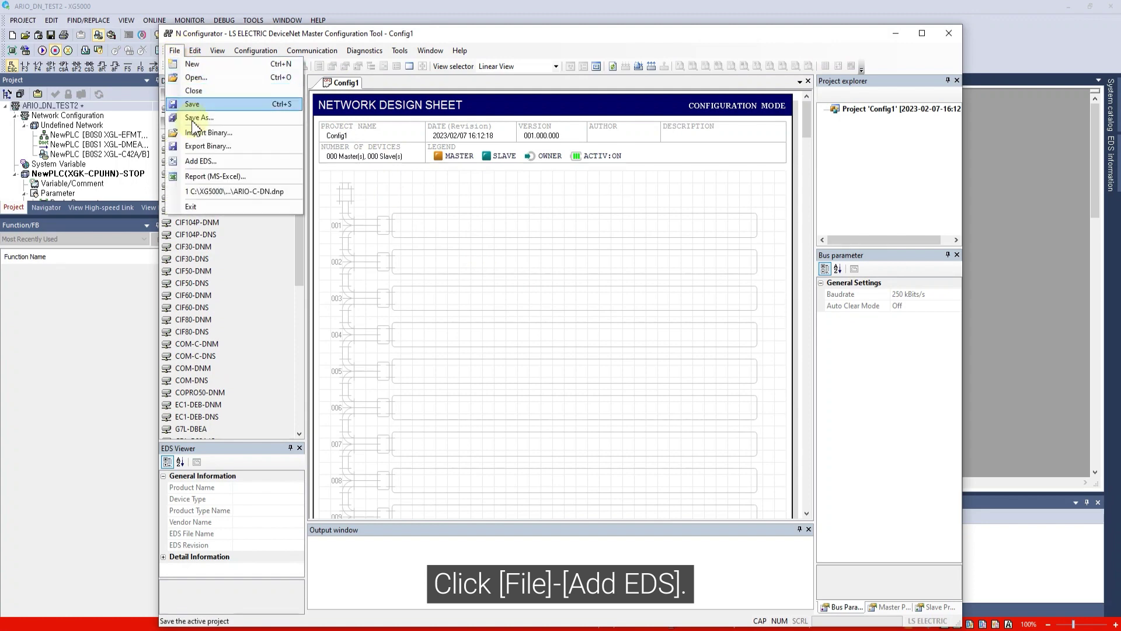
left_click(192, 161)
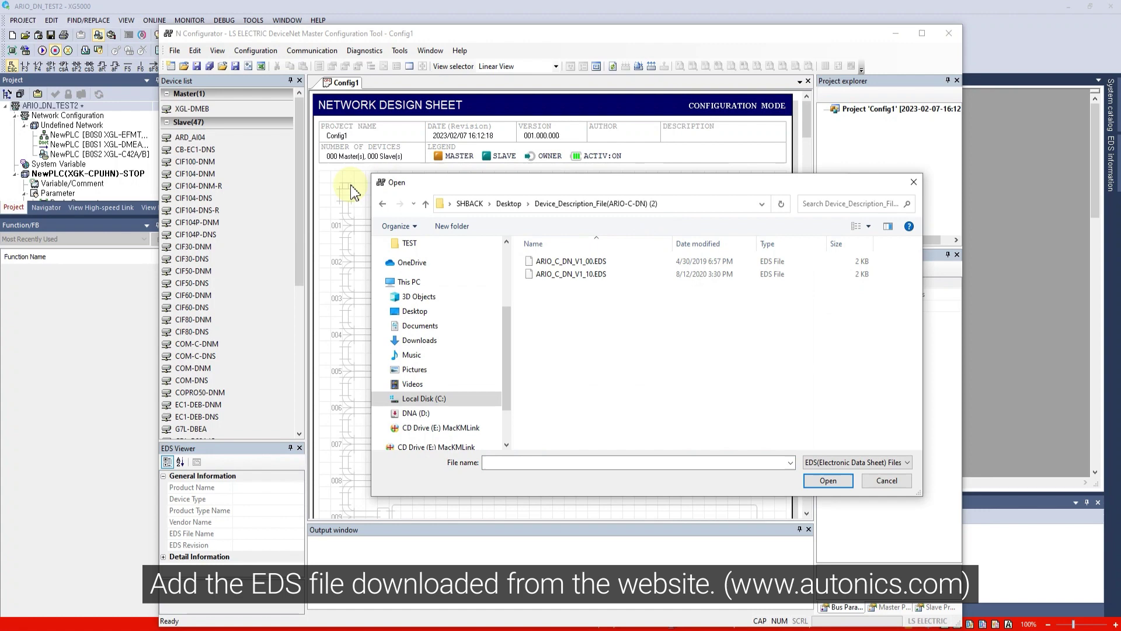
left_click(629, 271)
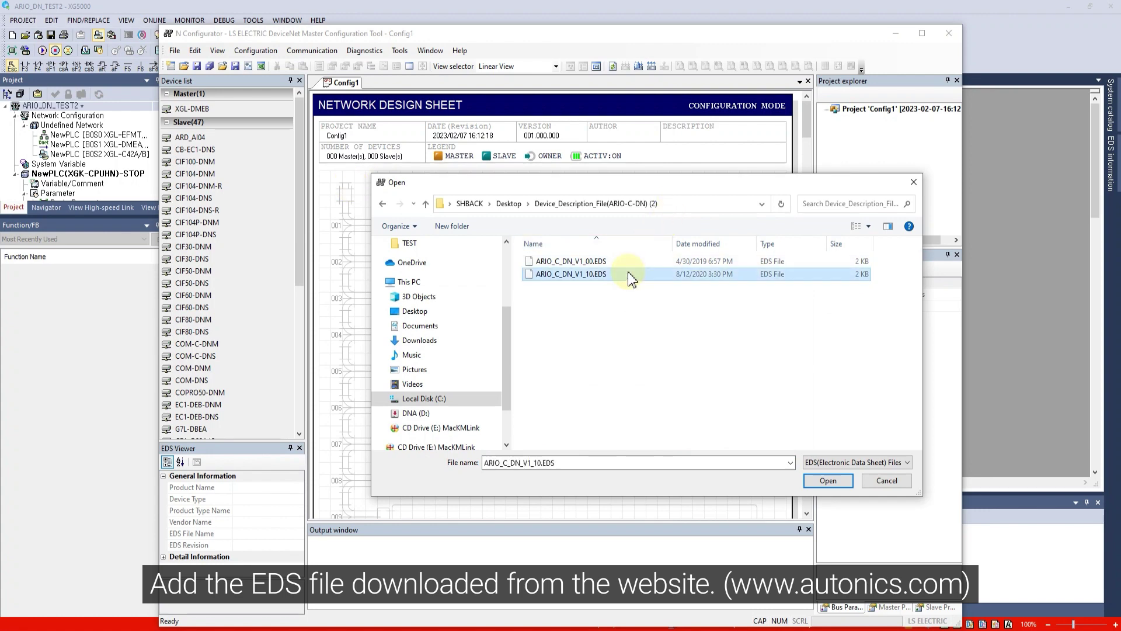
left_click(826, 482)
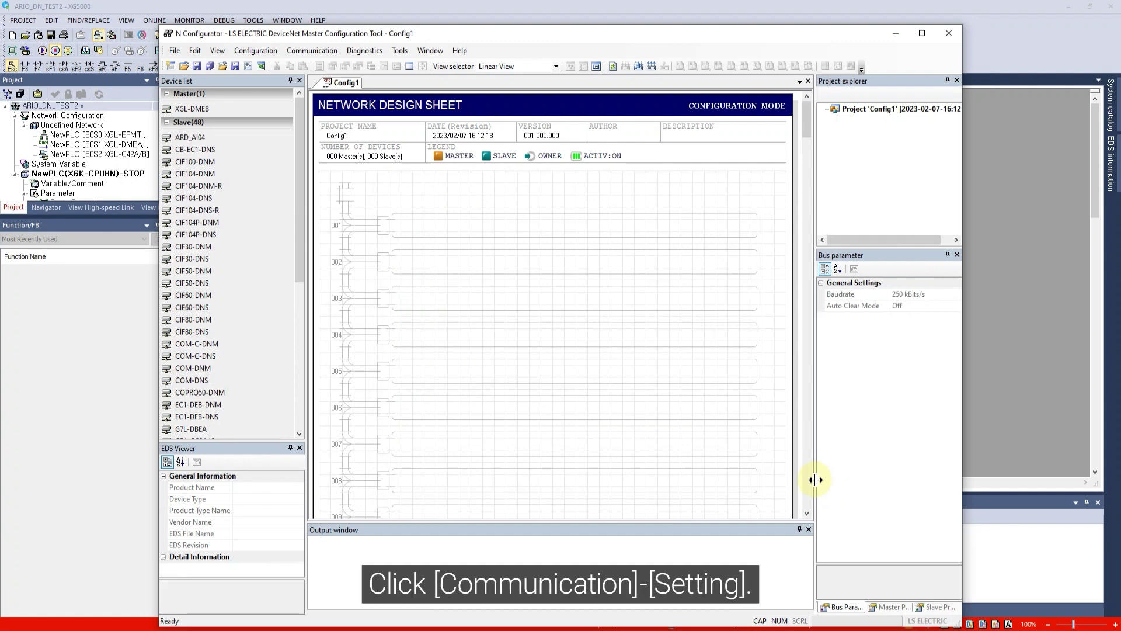
Point the XGT communication settings at the XGL-DMEB master in base 0, slot 1
left_click(331, 53)
left_click(331, 63)
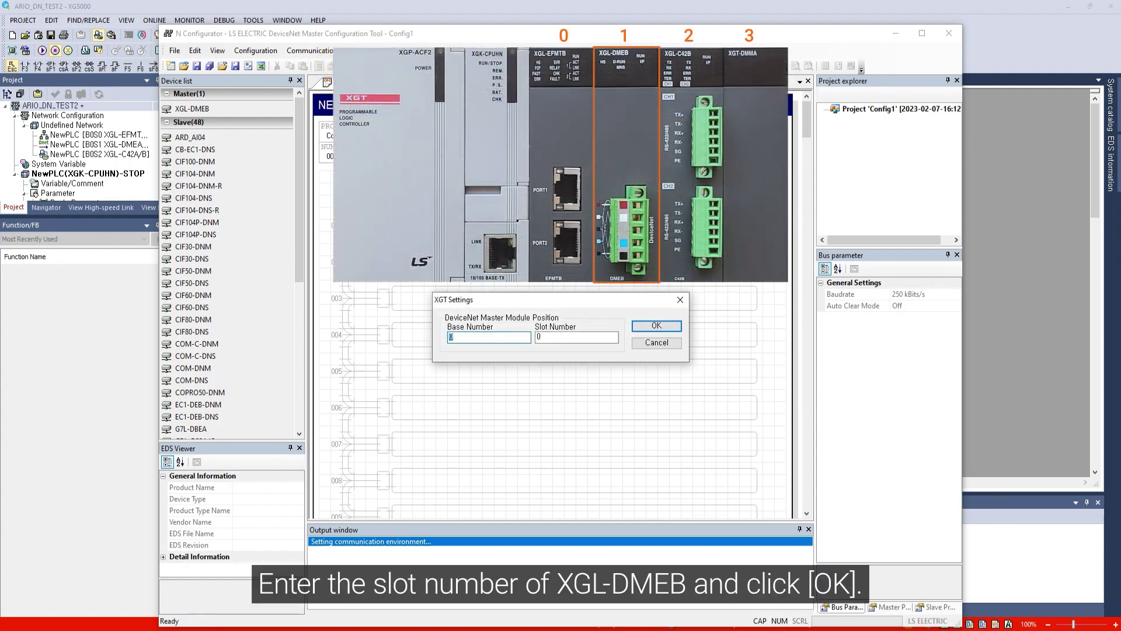
double_click(540, 337)
type("1")
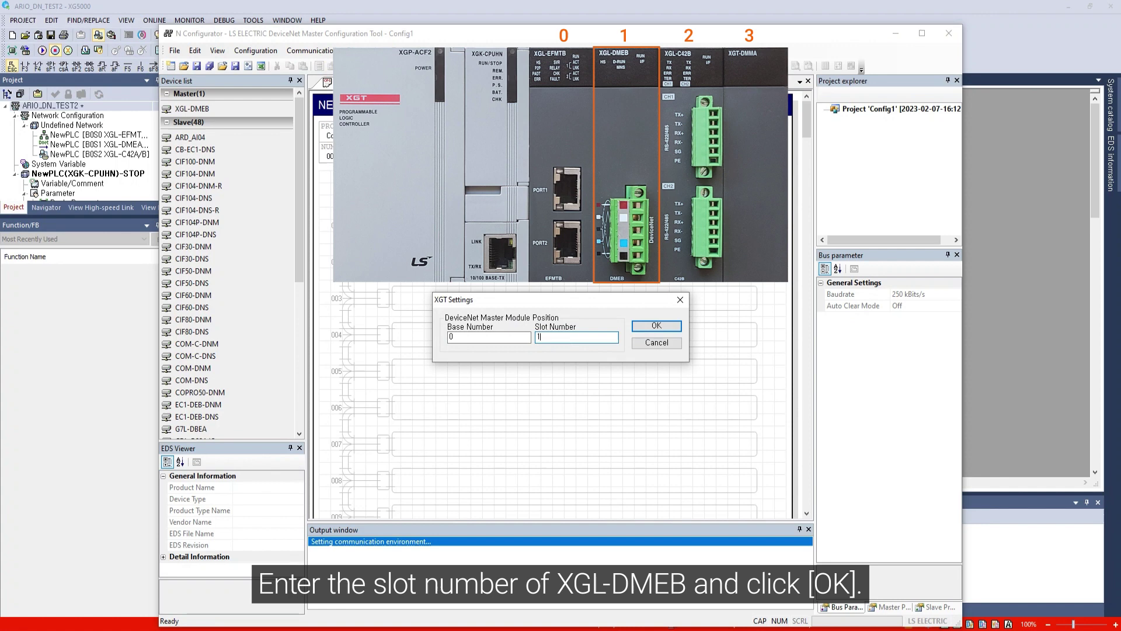
left_click(644, 325)
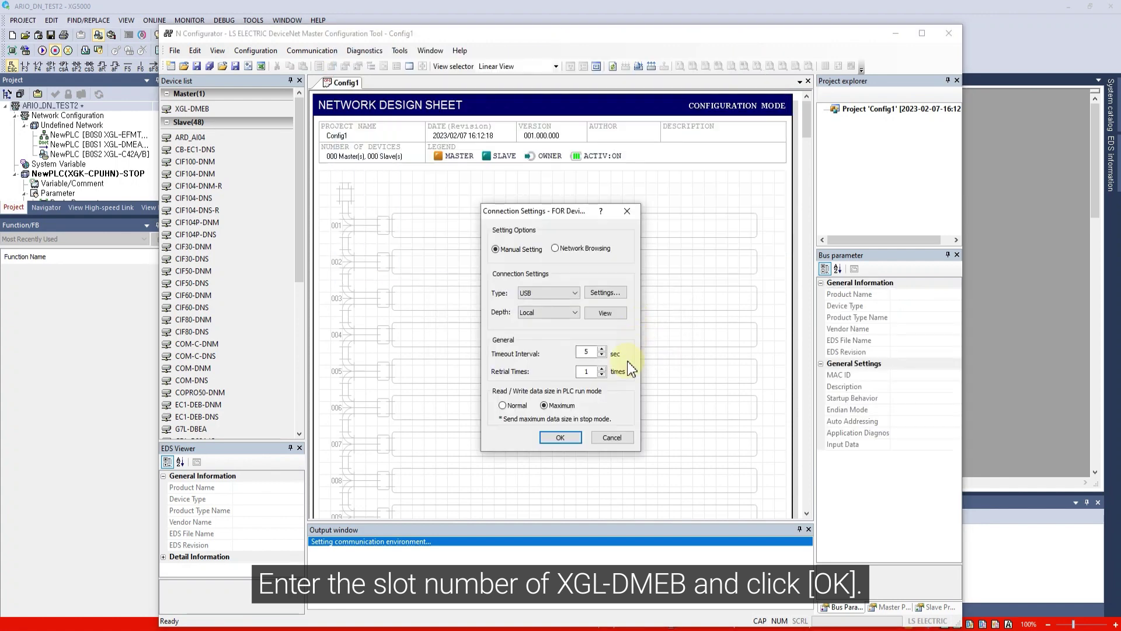
left_click(562, 441)
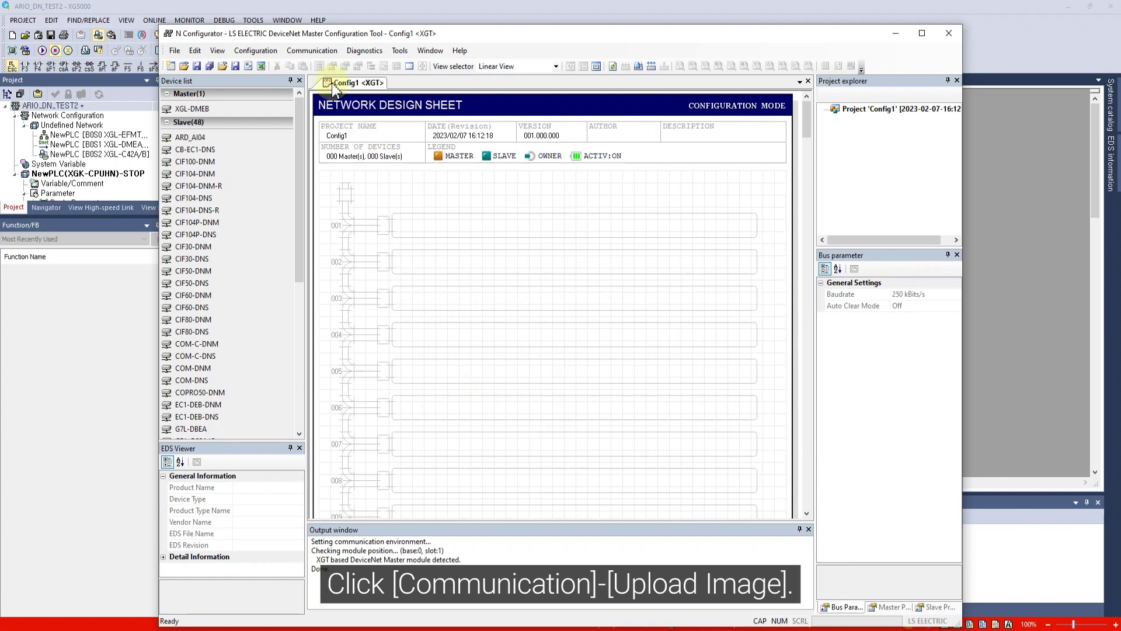
Upload the master image into Config1 Up(1) and check Master0's 250 kBit/s baudrate
left_click(321, 50)
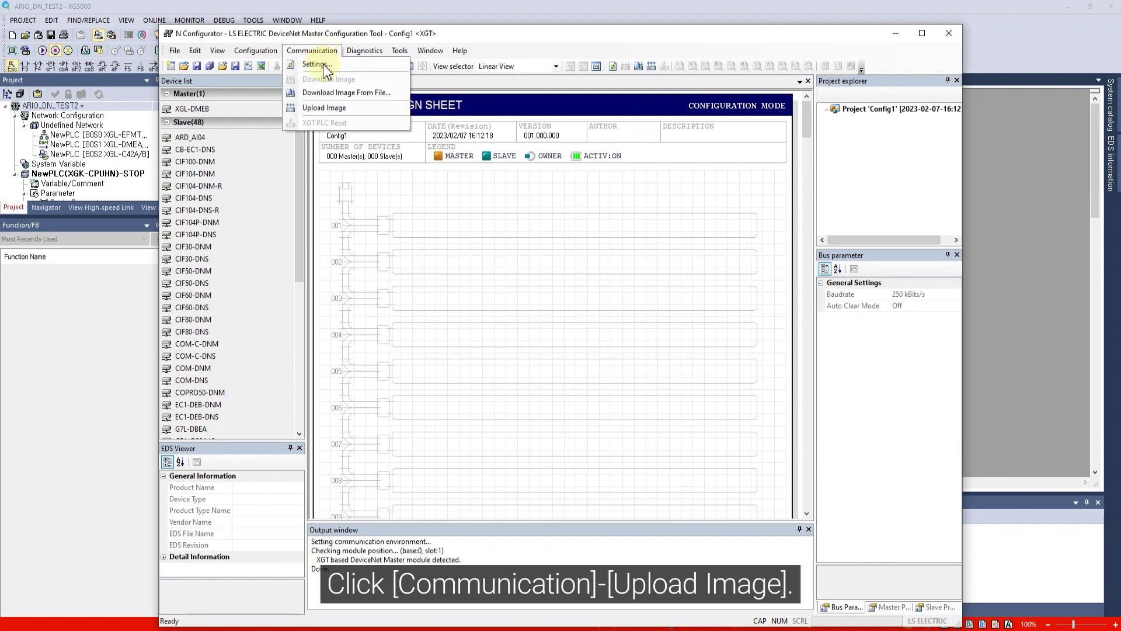
left_click(337, 109)
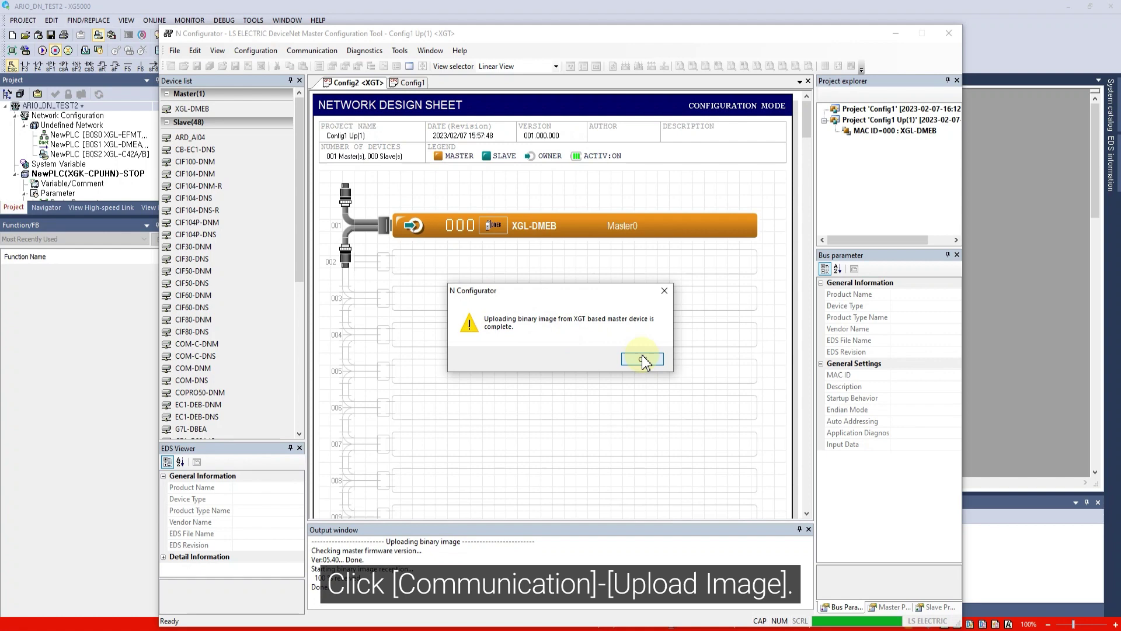
left_click(643, 359)
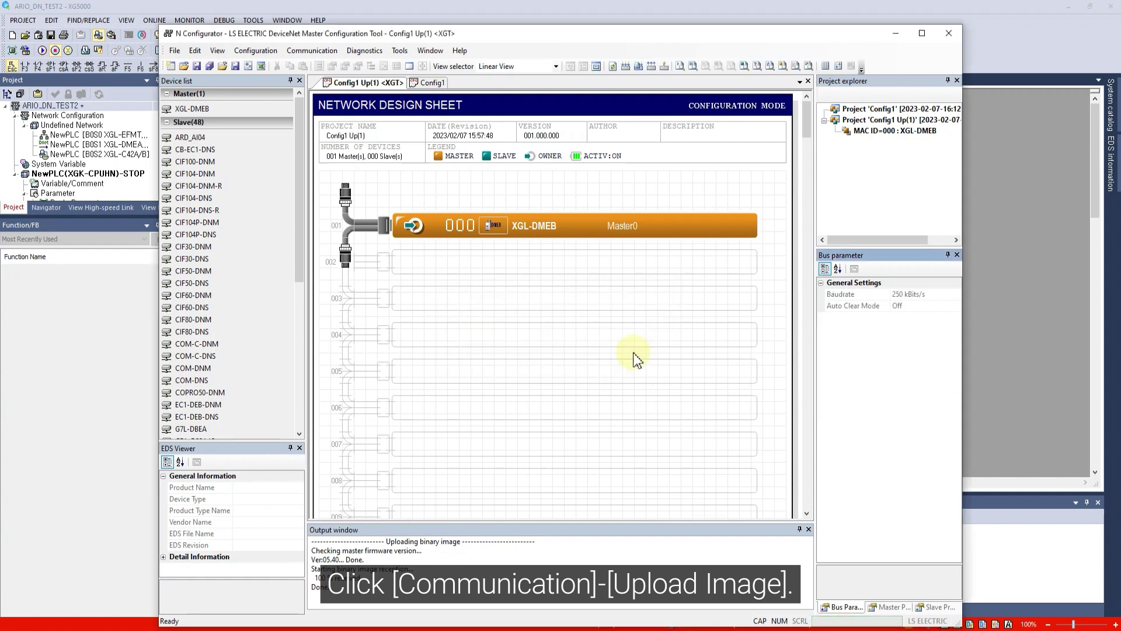
left_click(461, 228)
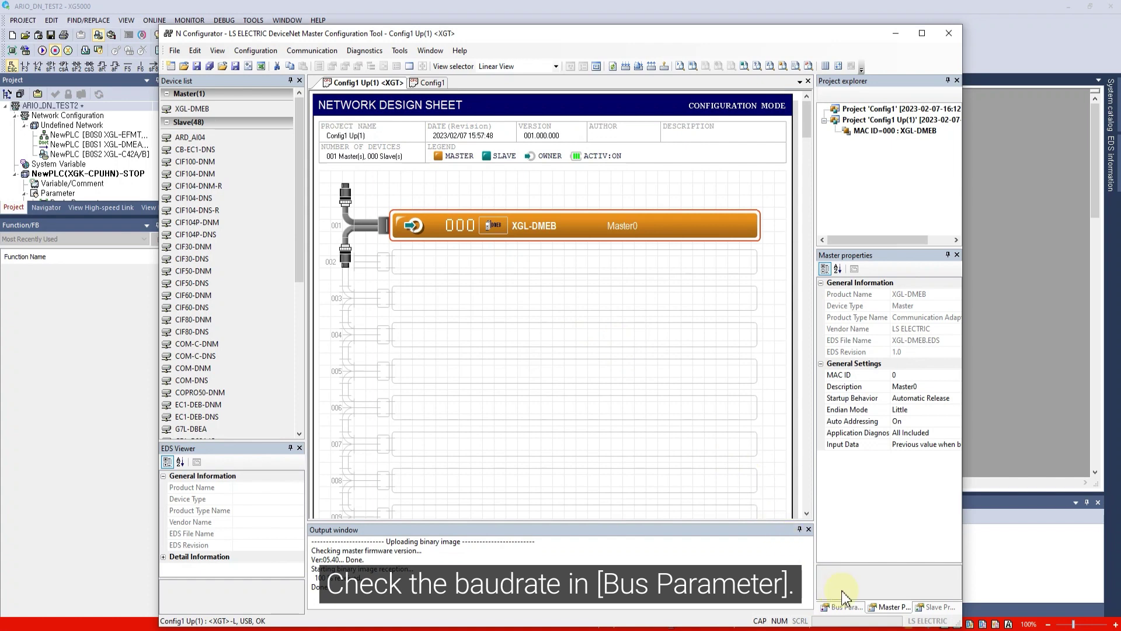
left_click(858, 607)
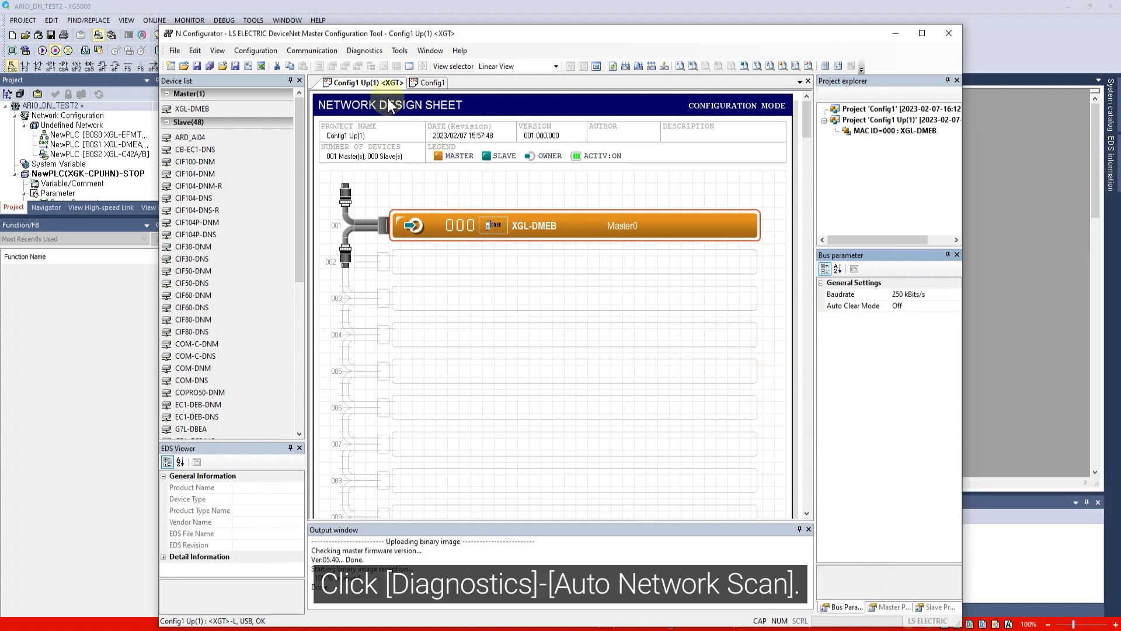
Auto-scan the network, adding ARIO_C_DN as Slave1 with 10-byte input and output
left_click(365, 51)
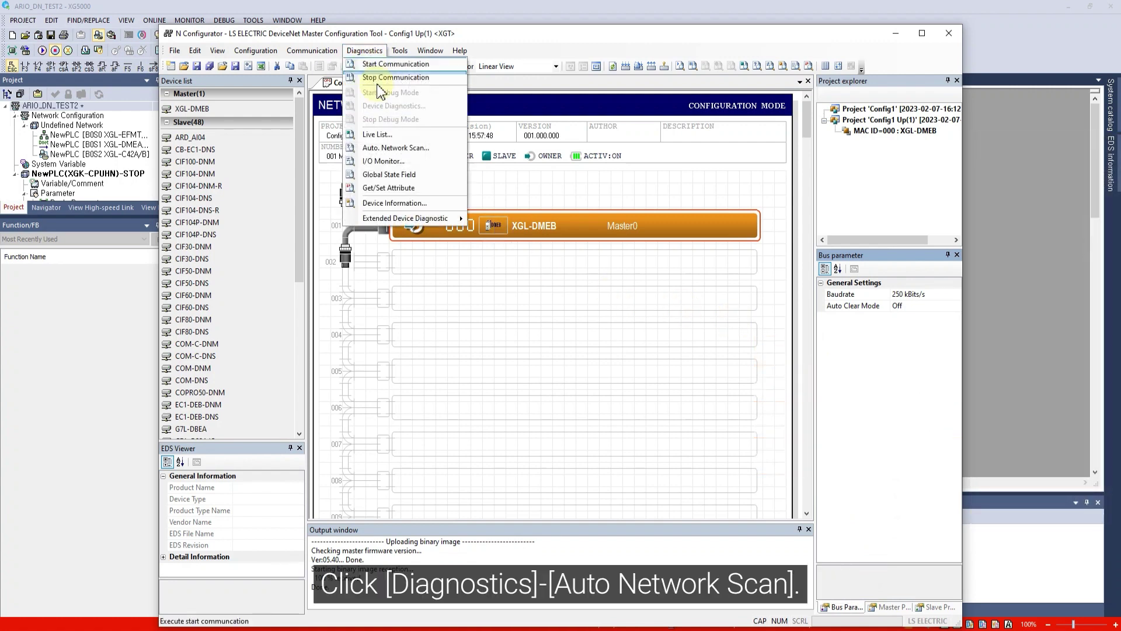
left_click(386, 149)
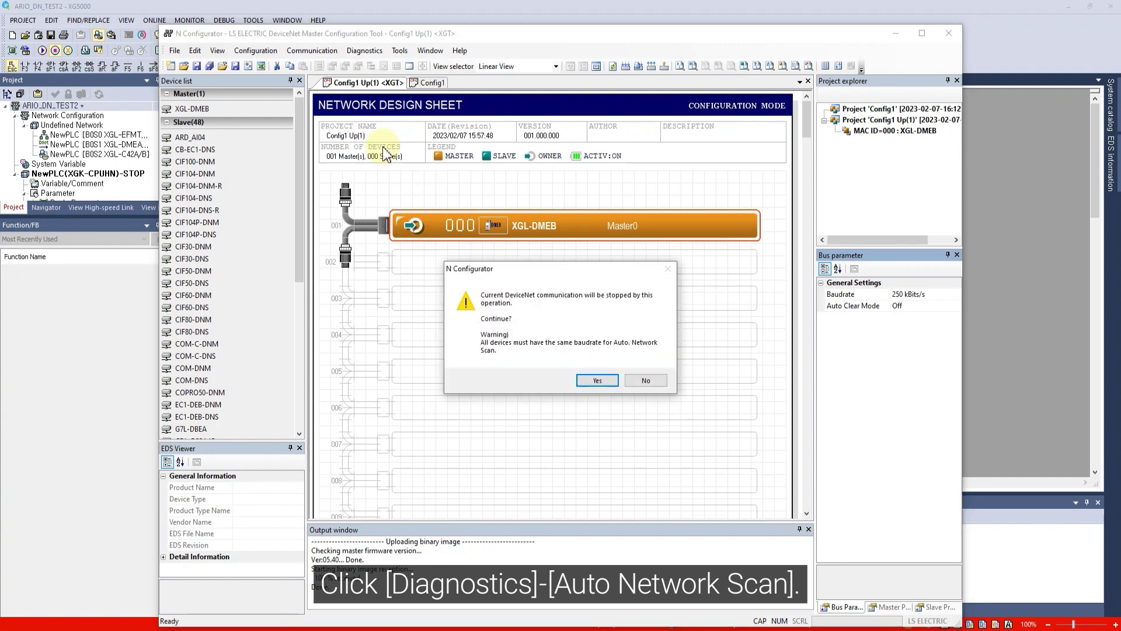
left_click(588, 382)
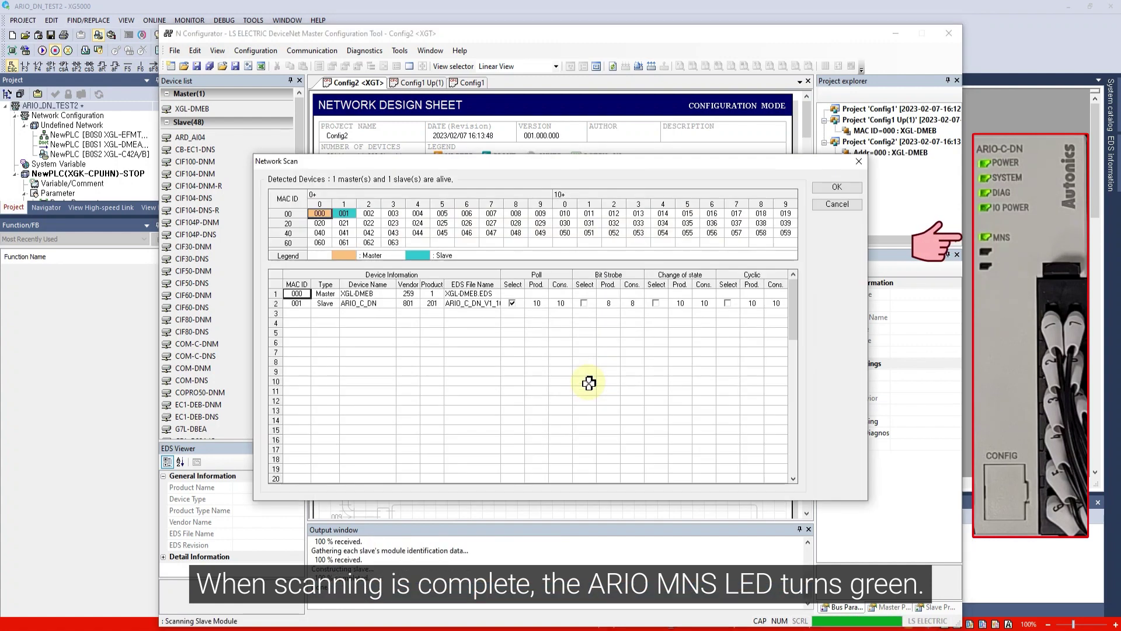
left_click(372, 303)
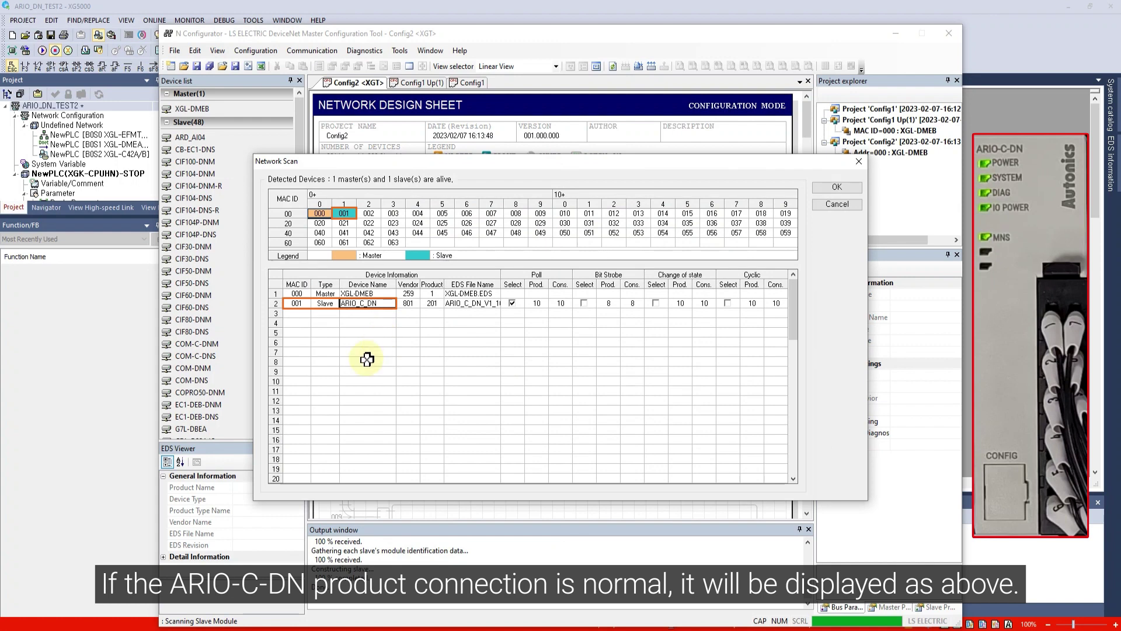
left_click(857, 187)
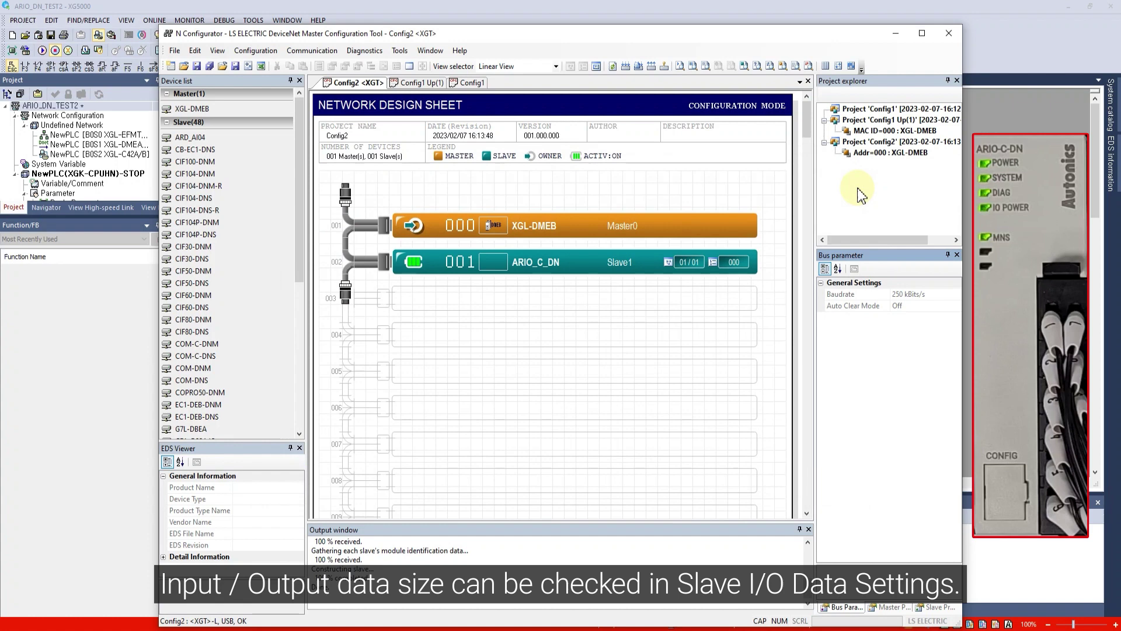
double_click(669, 262)
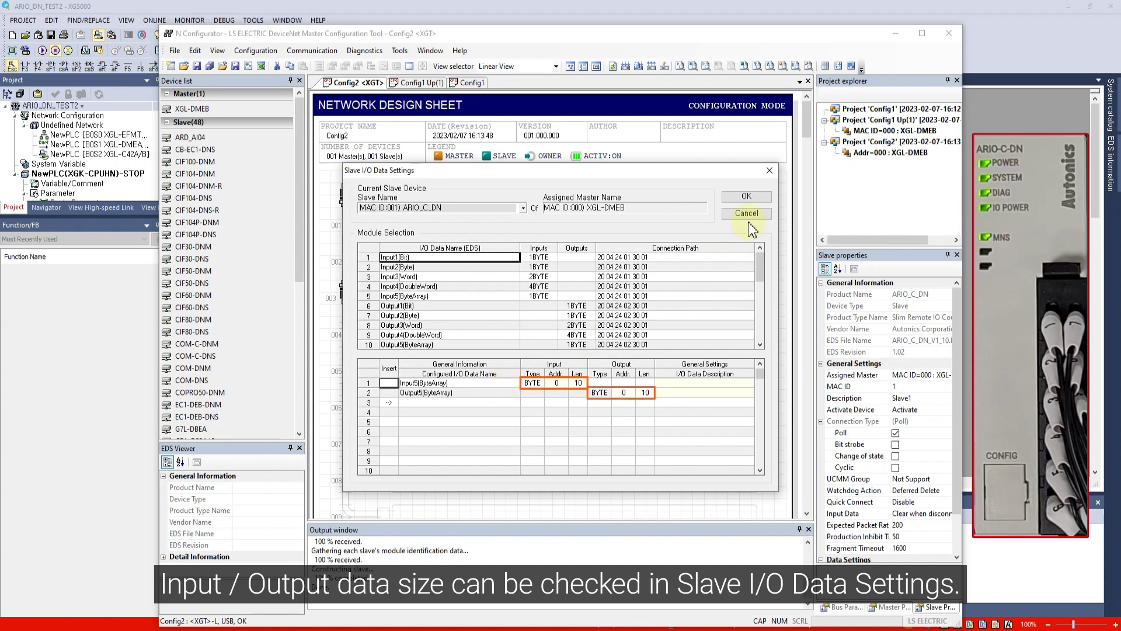
left_click(752, 199)
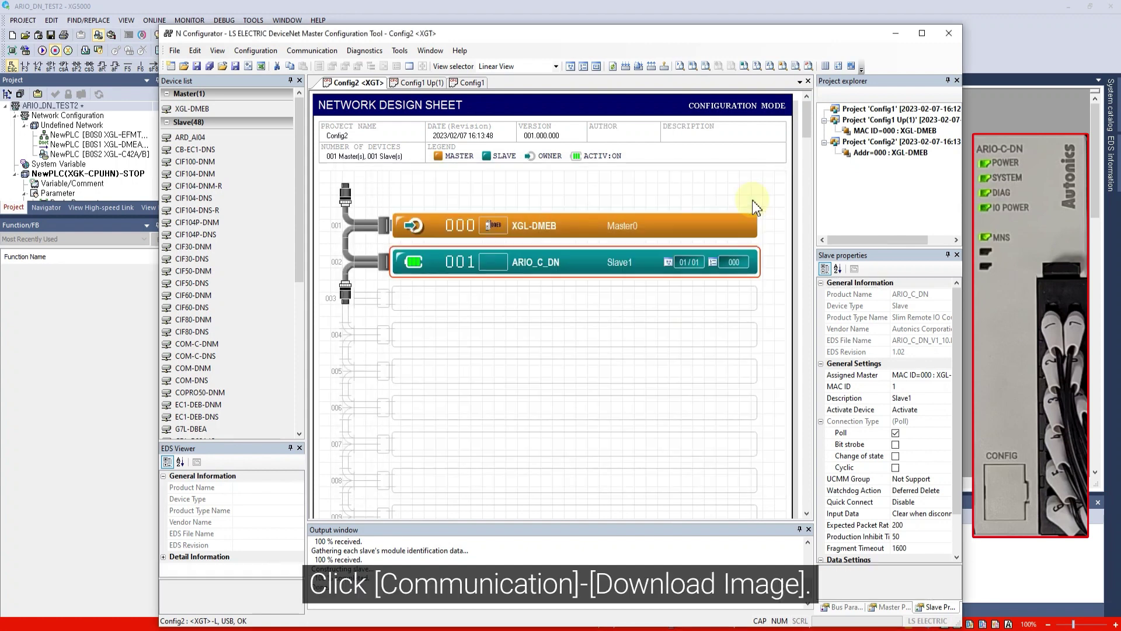
Download the Config2 image to the DeviceNet master, then close N Configurator
left_click(313, 49)
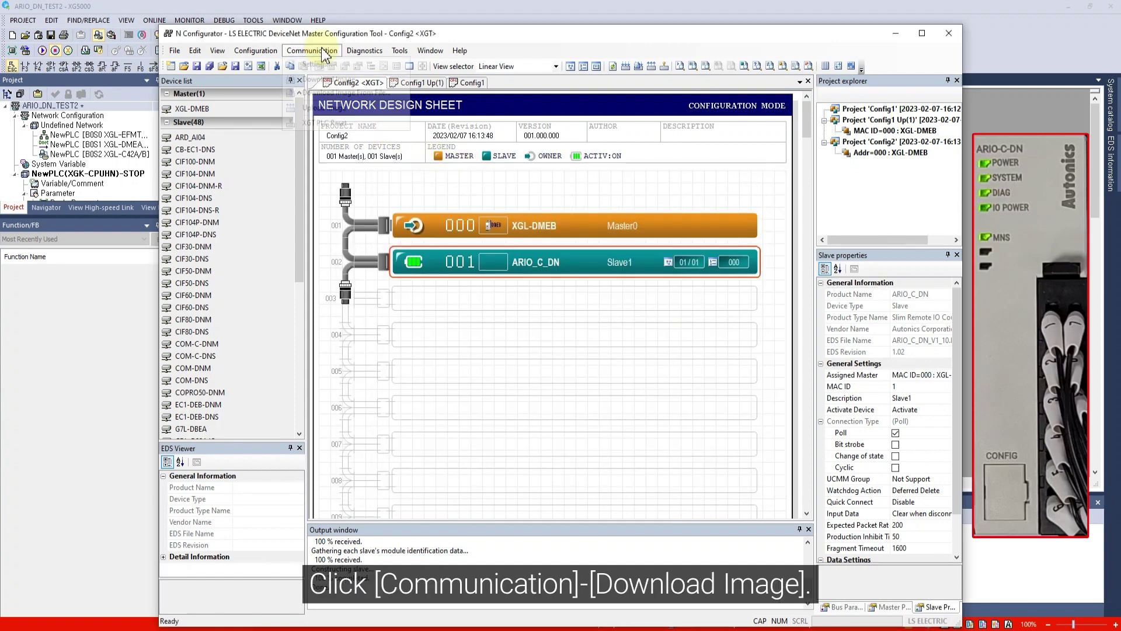
left_click(326, 79)
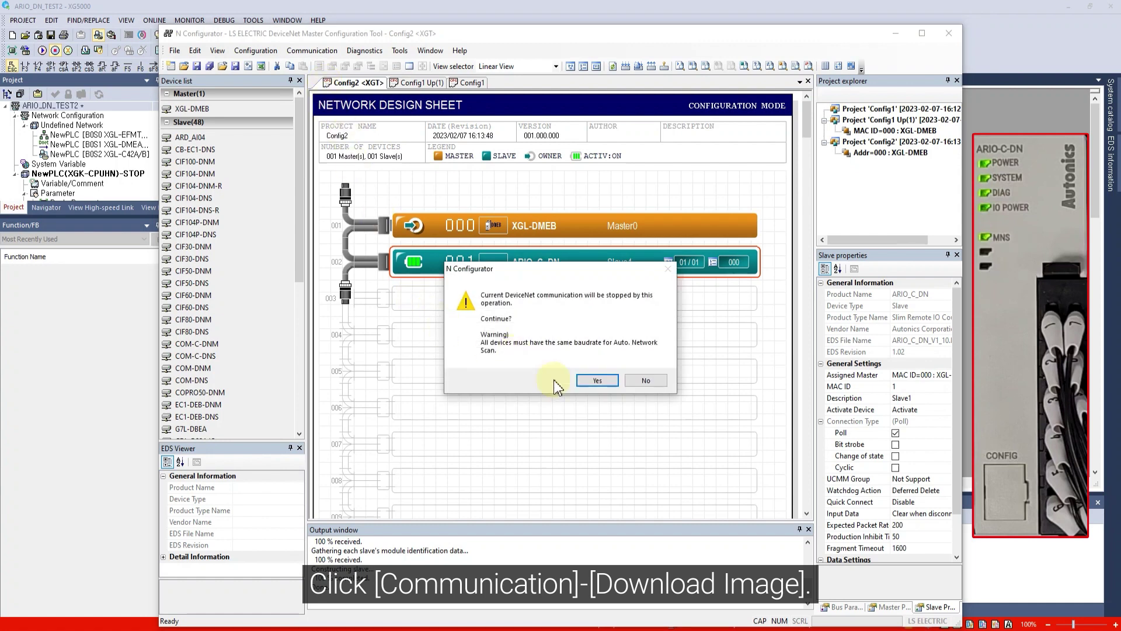
left_click(597, 382)
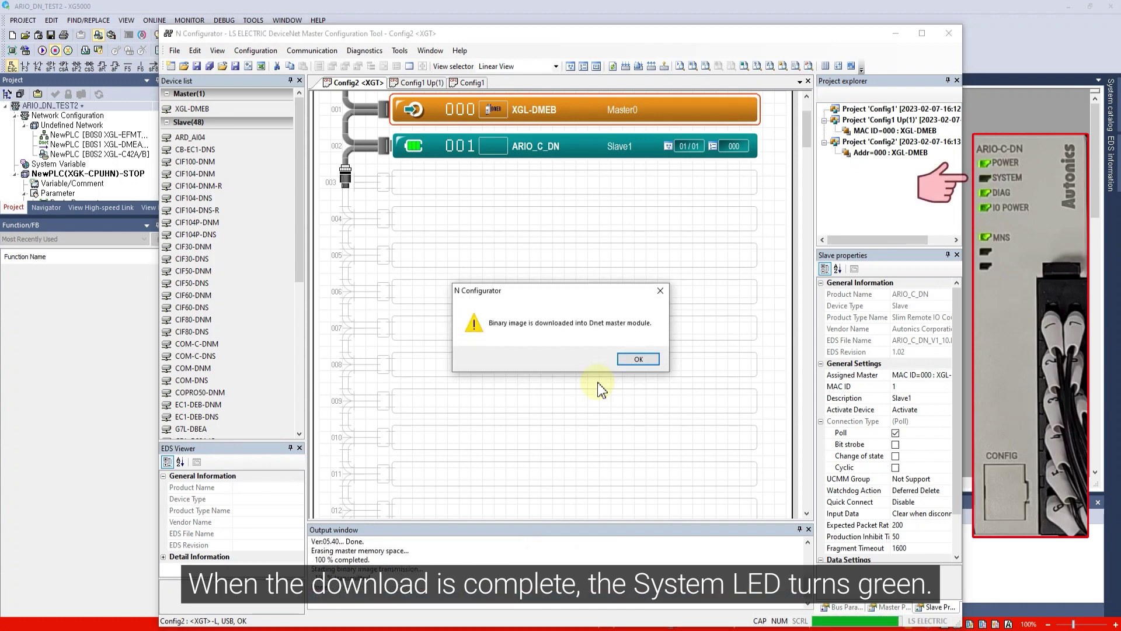
left_click(633, 356)
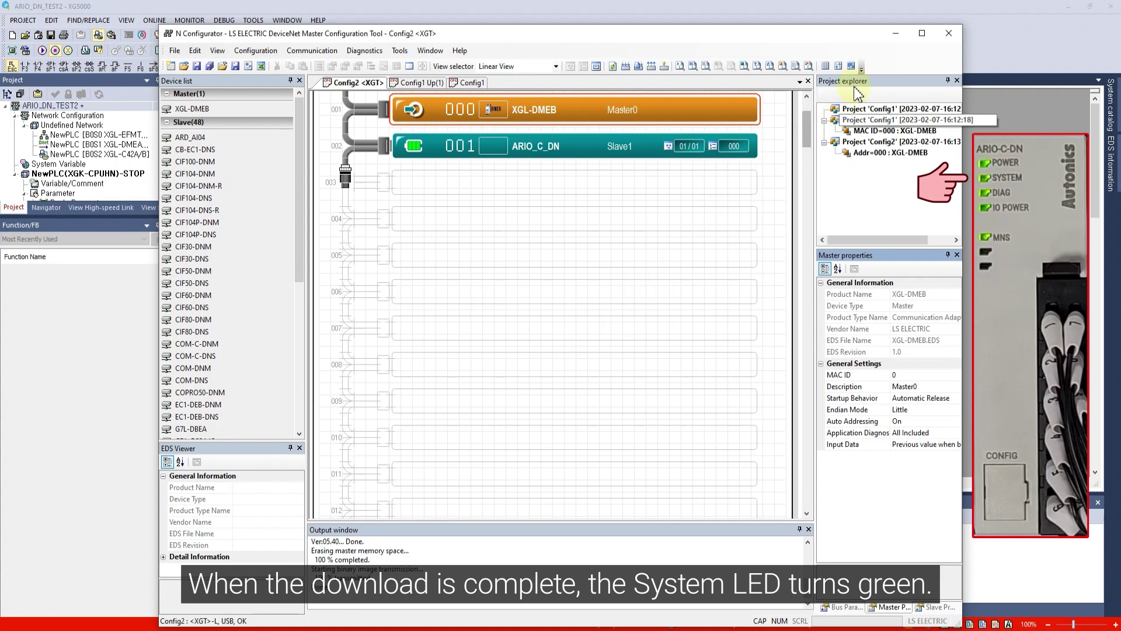
left_click(901, 32)
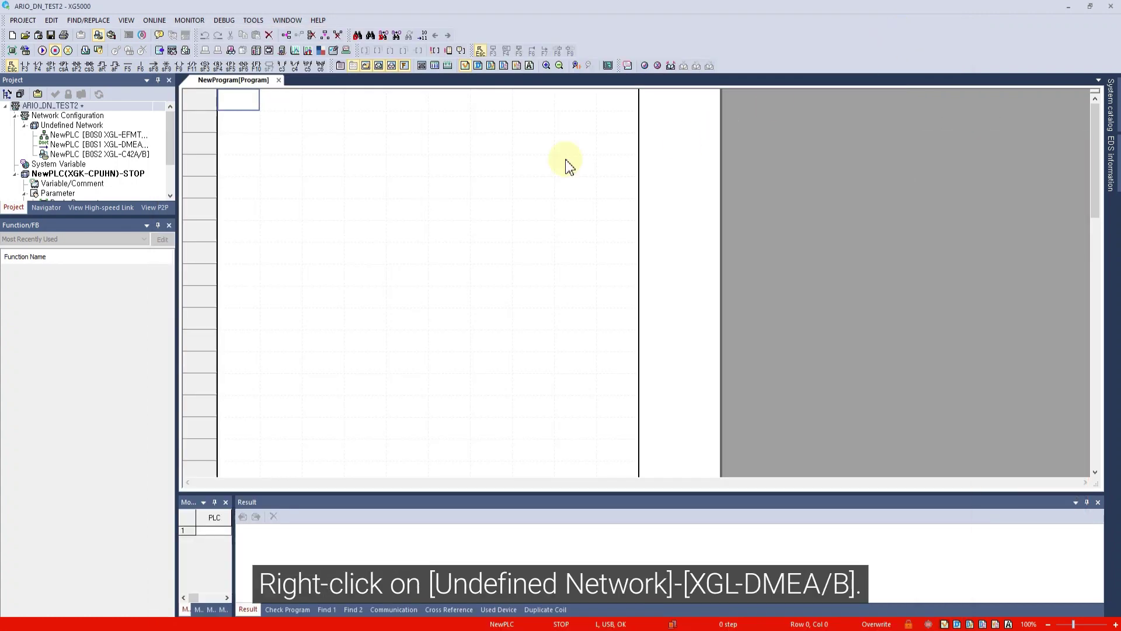
Add a High-speed Link 01 entry under the XGL-DMEA/B module
right_click(142, 147)
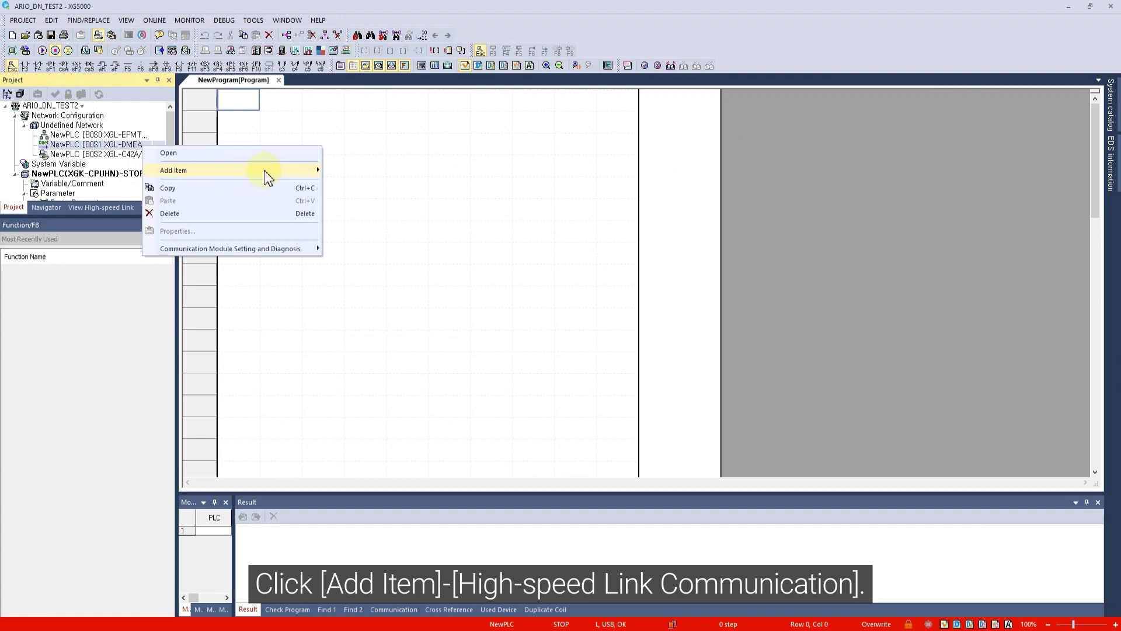
mouse_move(173, 170)
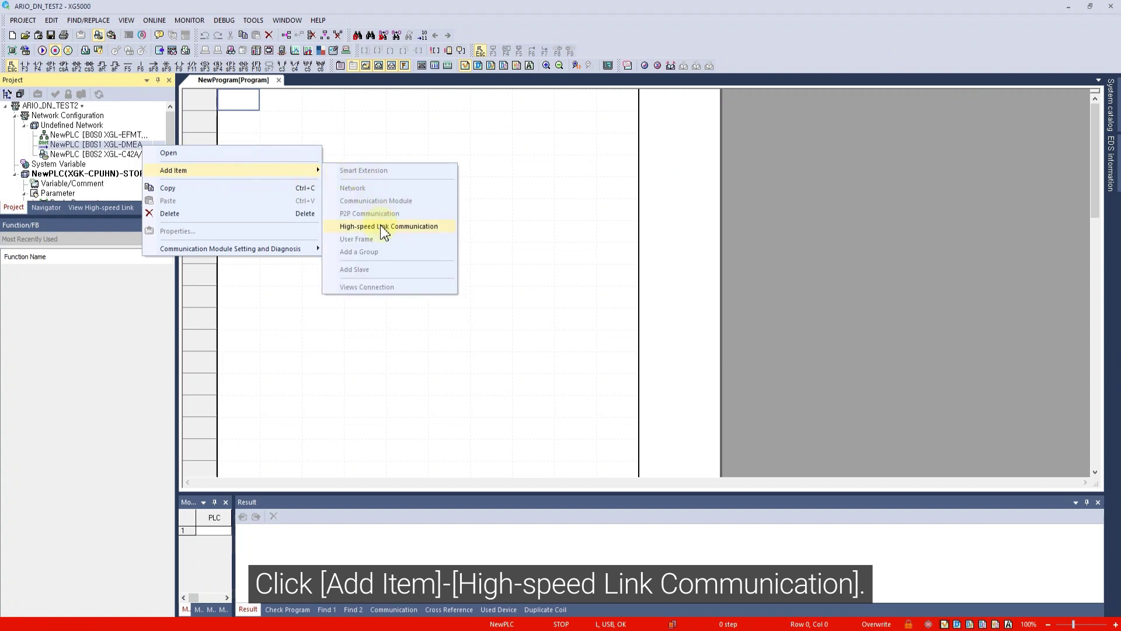
left_click(380, 226)
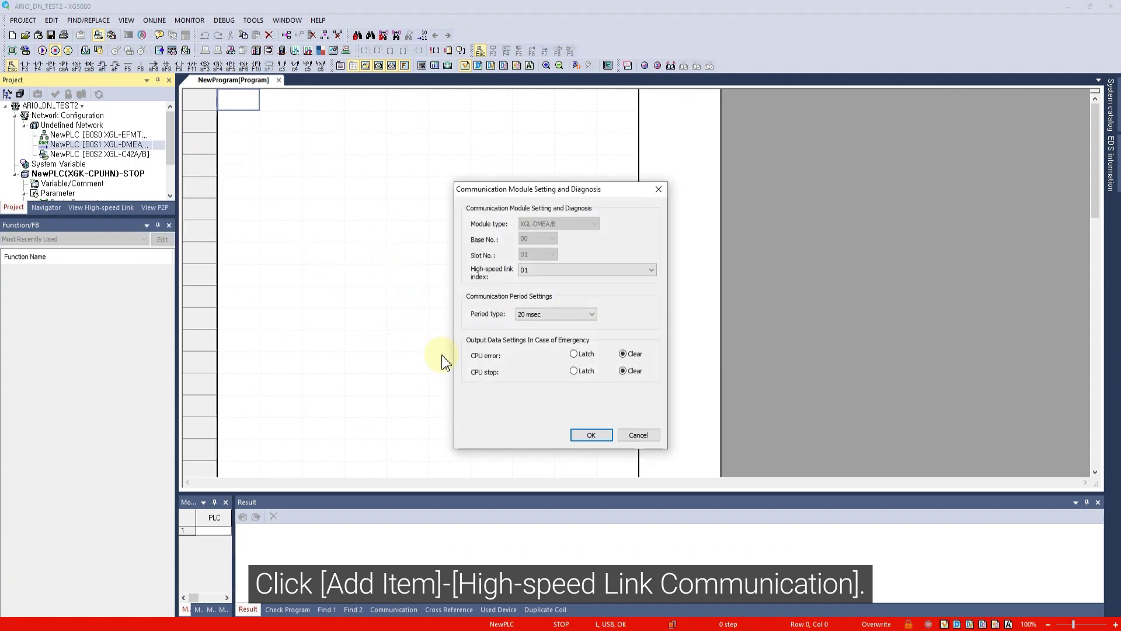
left_click(587, 436)
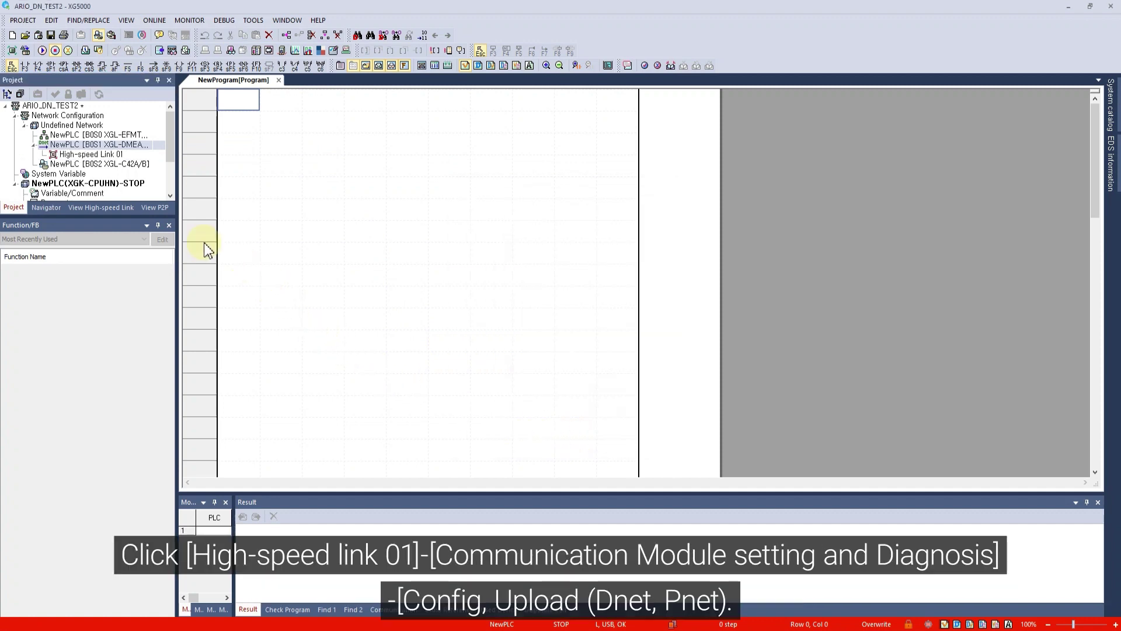
Upload High-speed Link 01's configuration and map read area D000000 to save area D000100
left_click(113, 156)
right_click(114, 164)
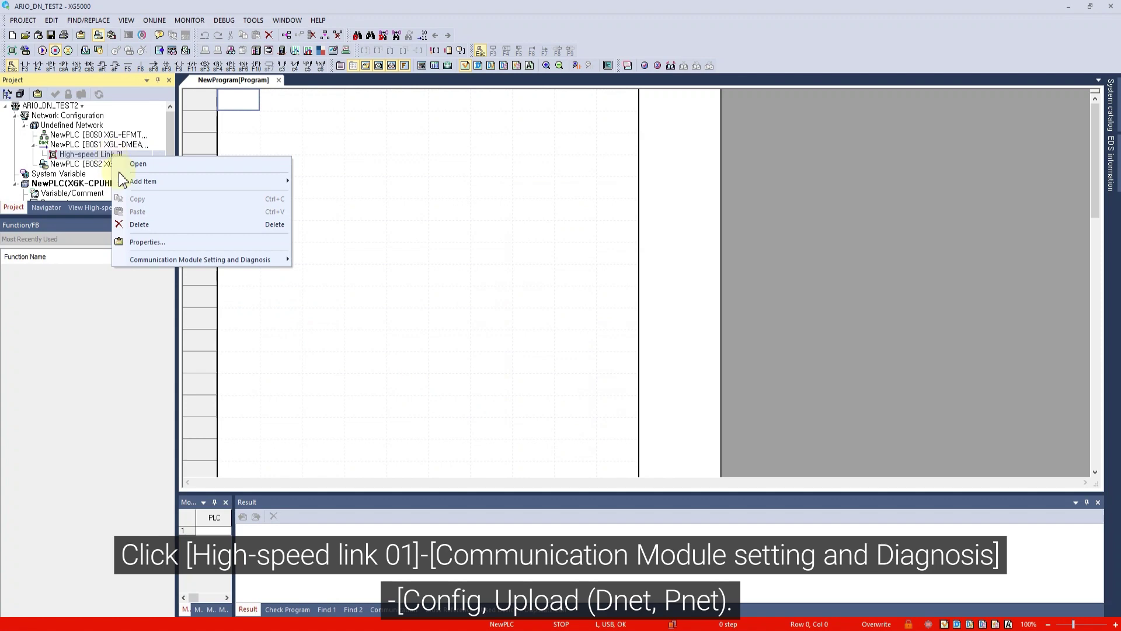
mouse_move(200, 260)
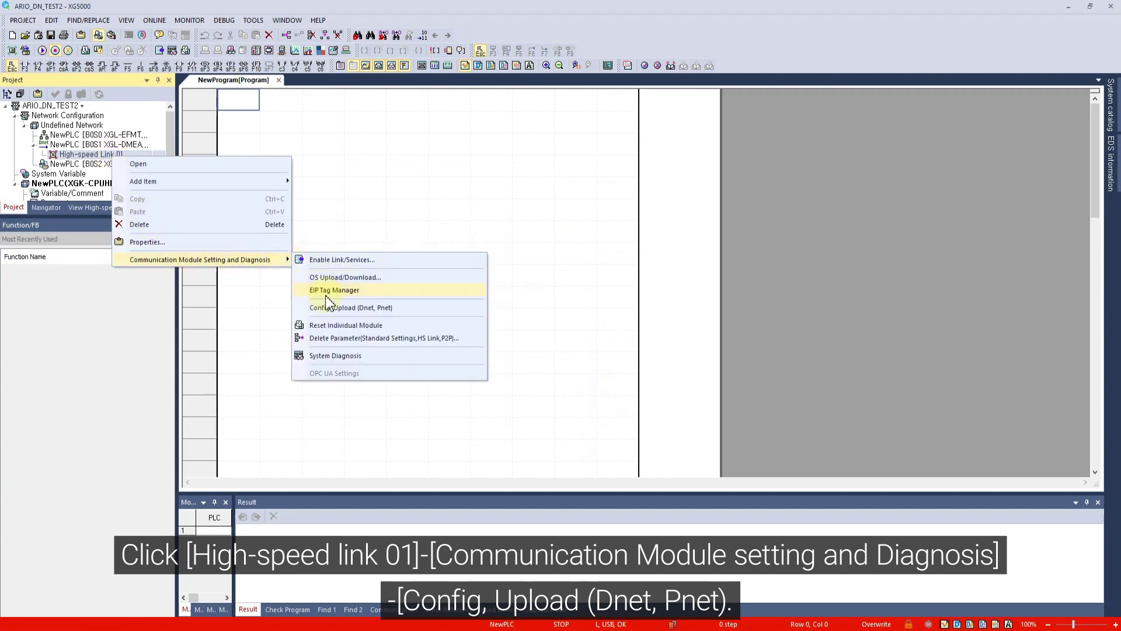
left_click(329, 307)
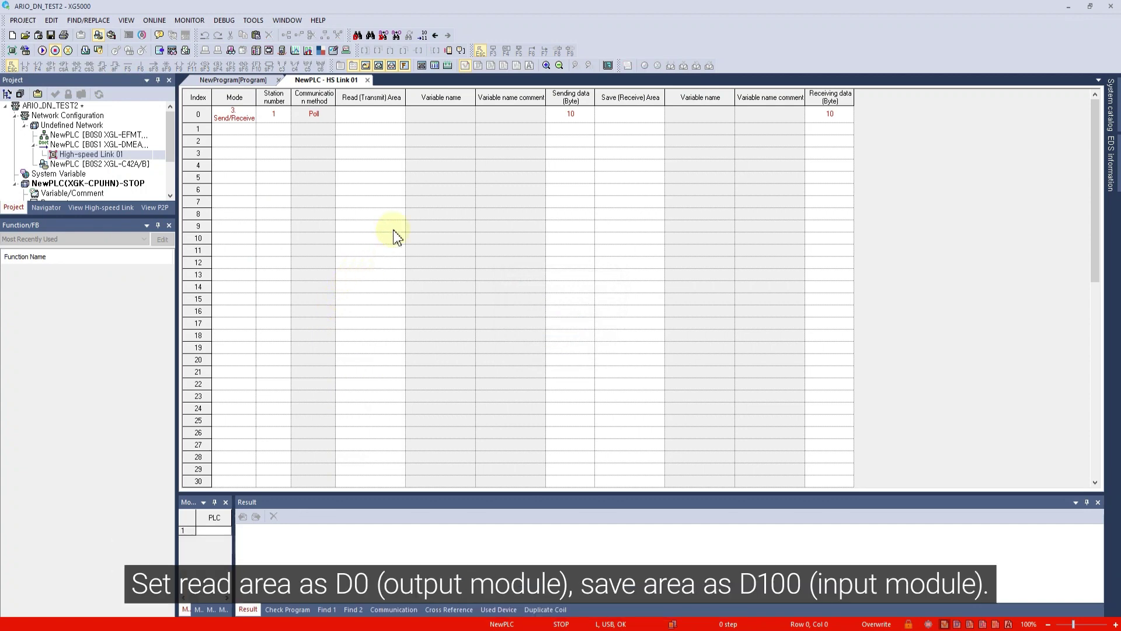
double_click(394, 116)
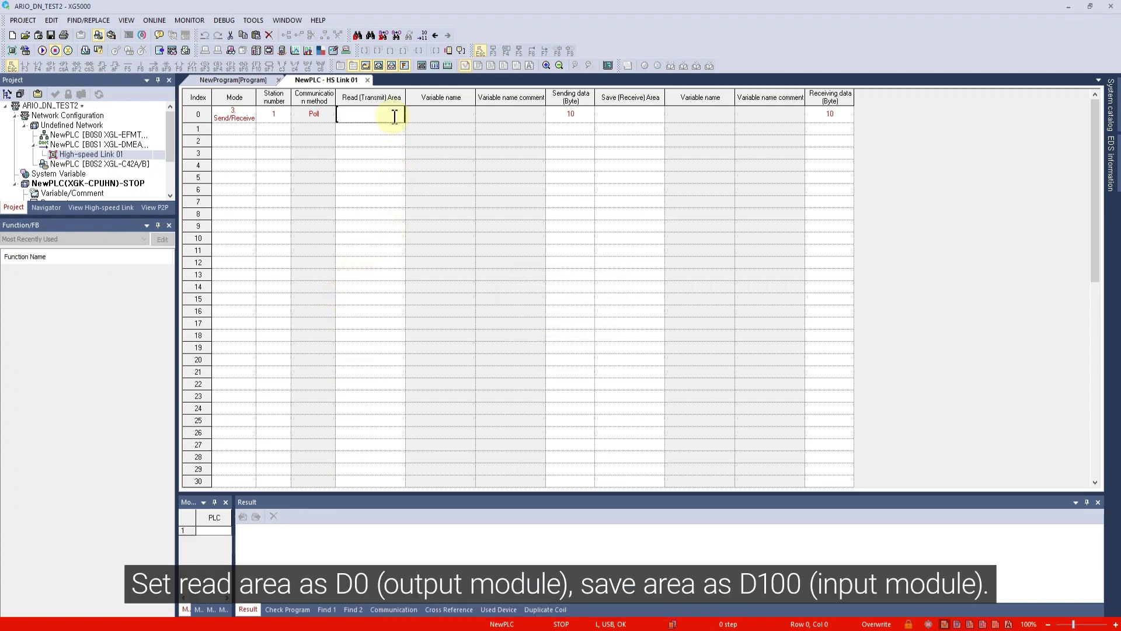
type("D0")
key("Return")
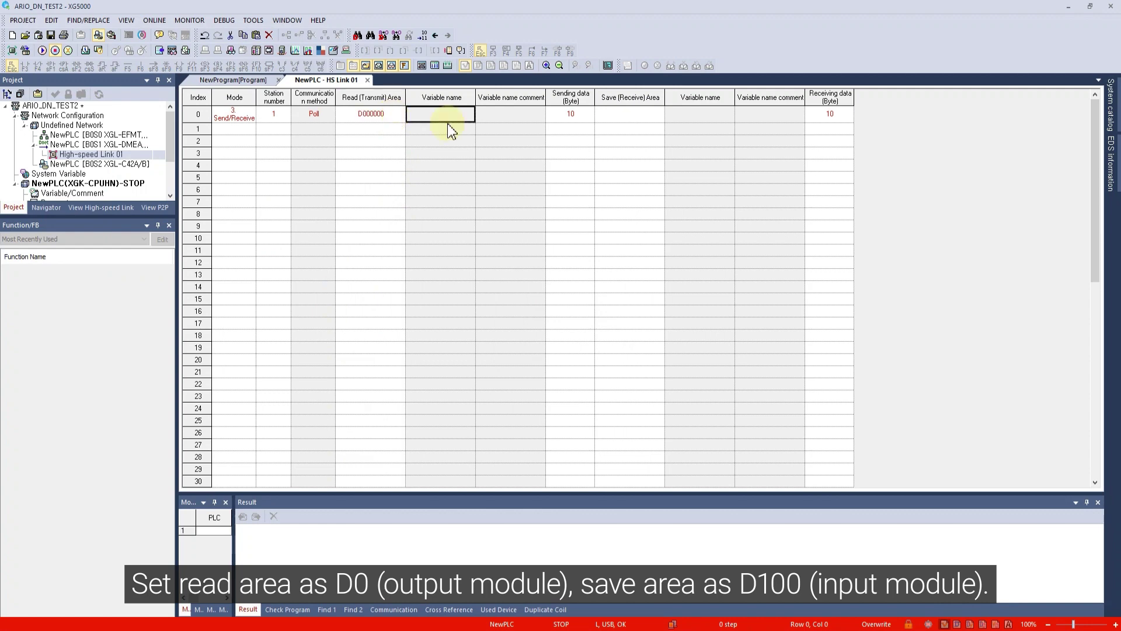
double_click(637, 116)
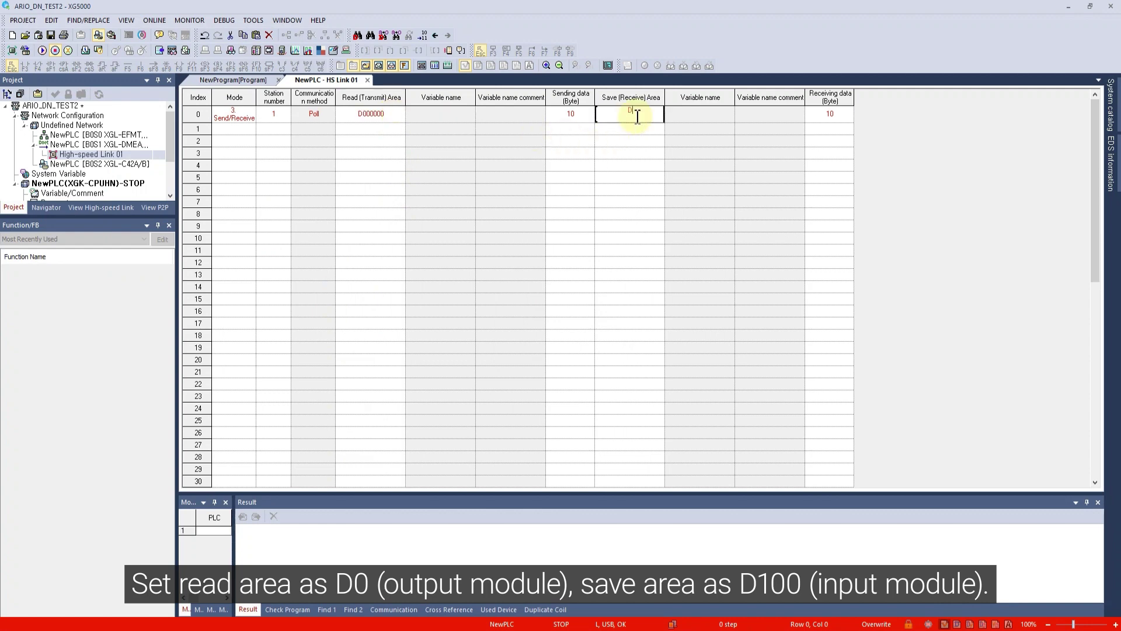
type("000100")
key("Return")
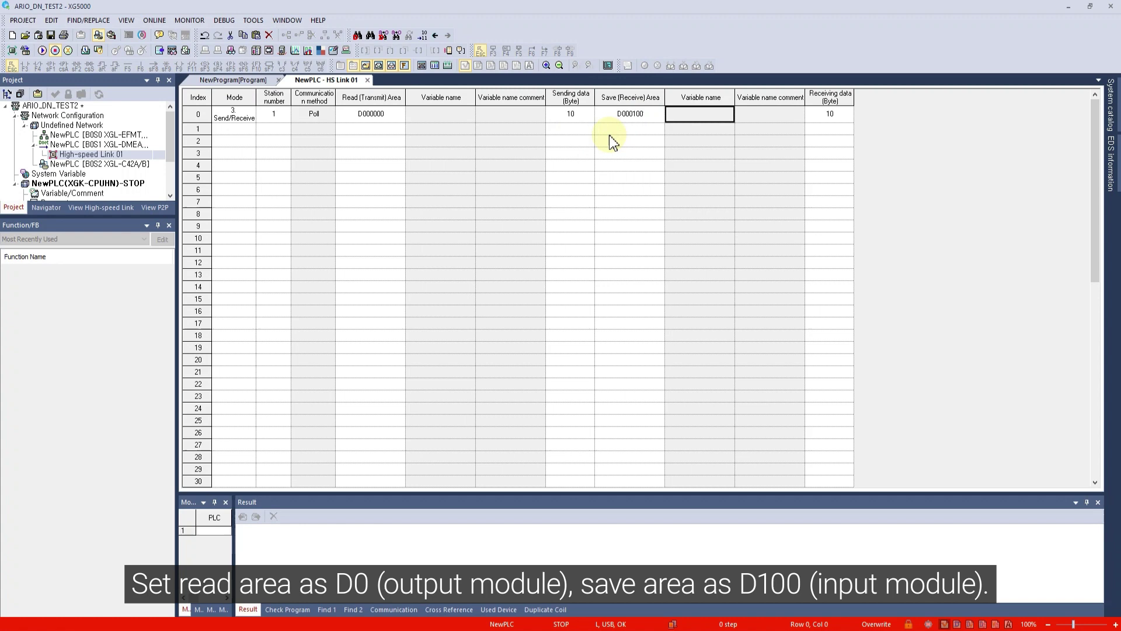
Add an END instruction to the first rung of the ladder program
left_click(248, 82)
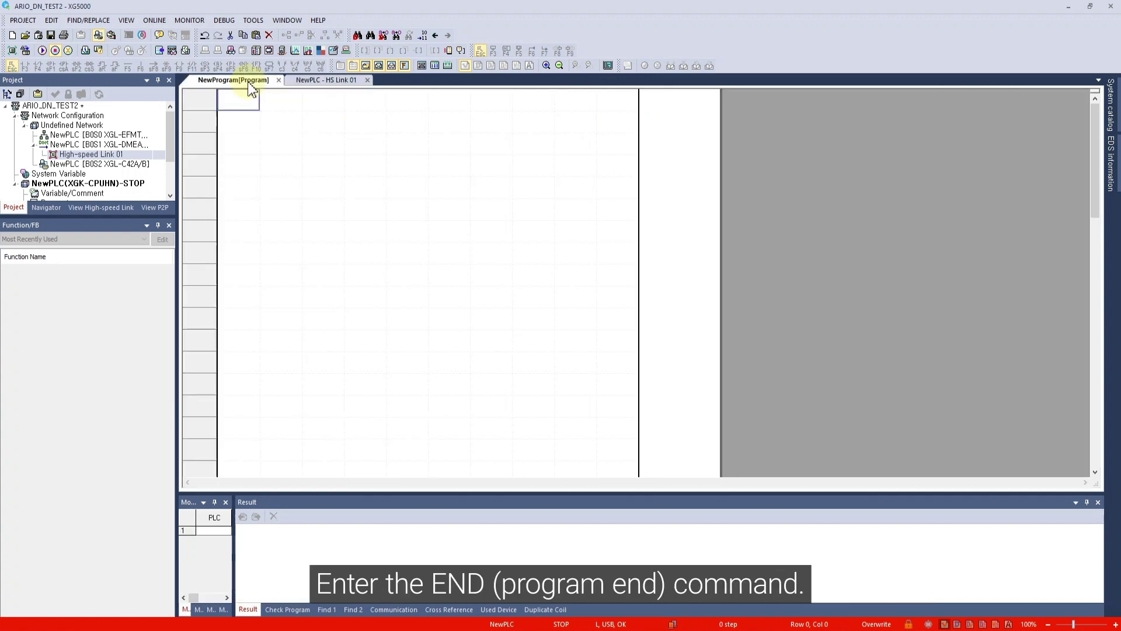
key("F10")
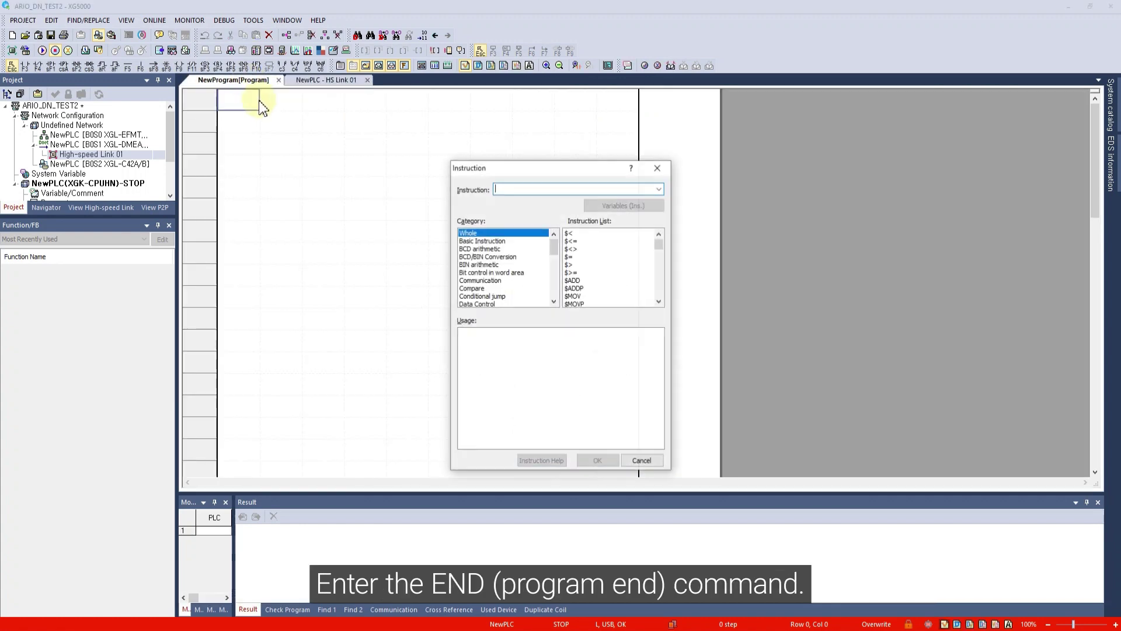
type("END")
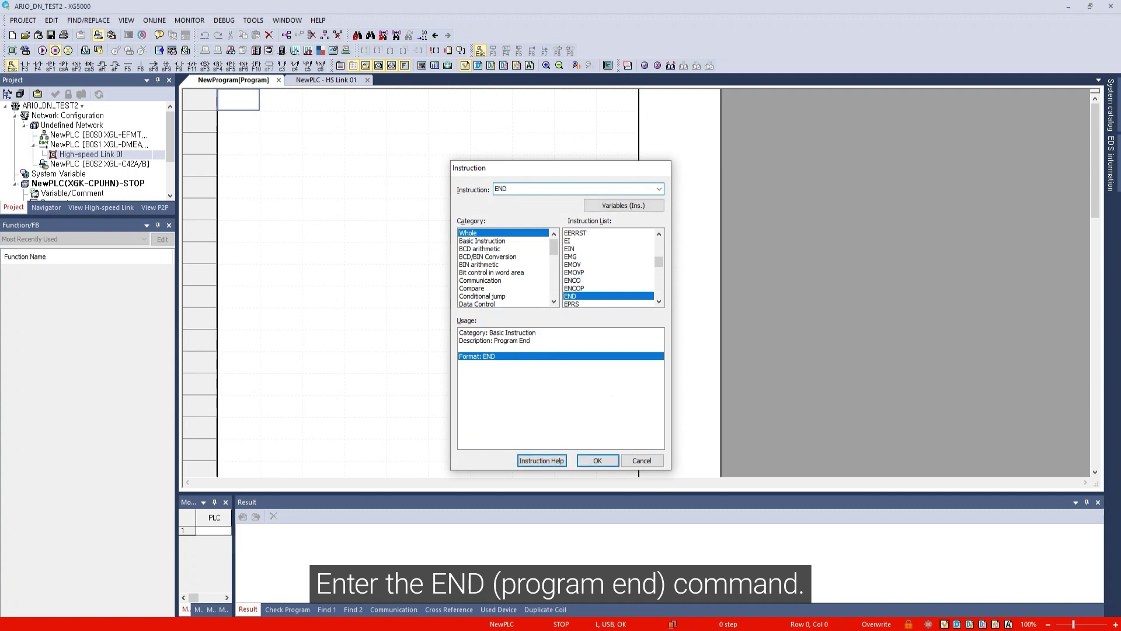
key("Return")
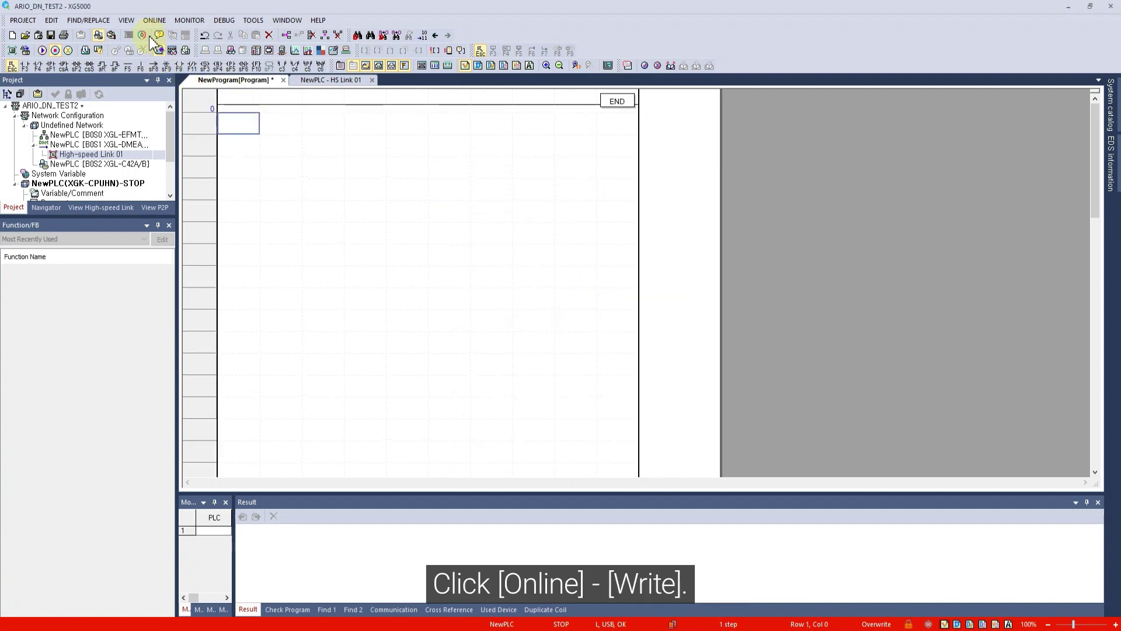
Write the program and parameters to the PLC with link enable checked, then reset the PLC
left_click(153, 20)
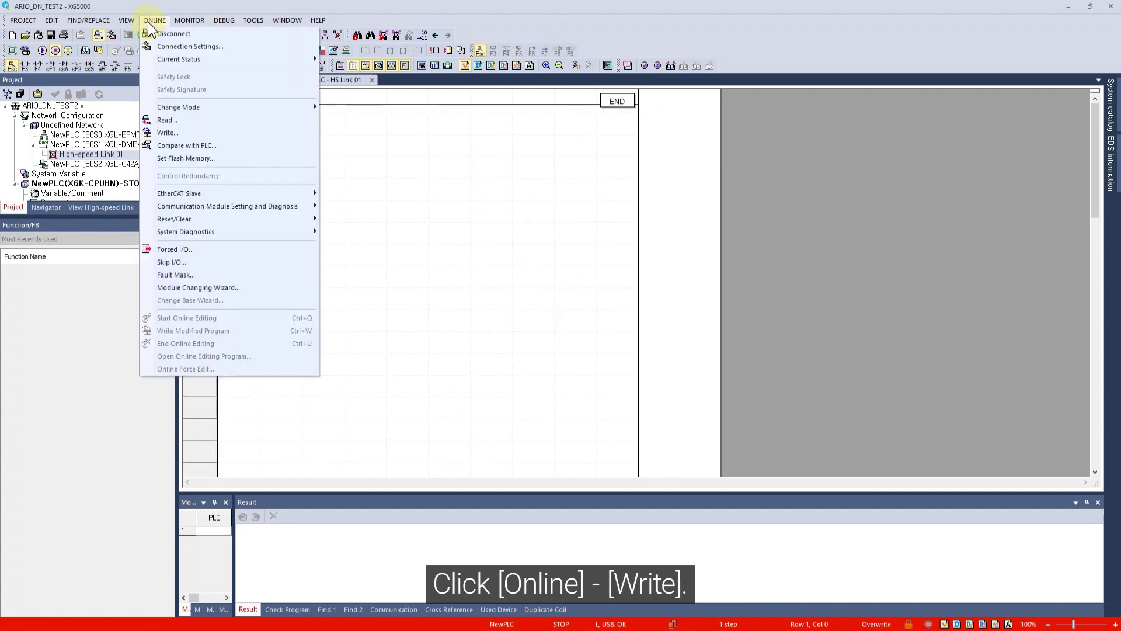
left_click(170, 132)
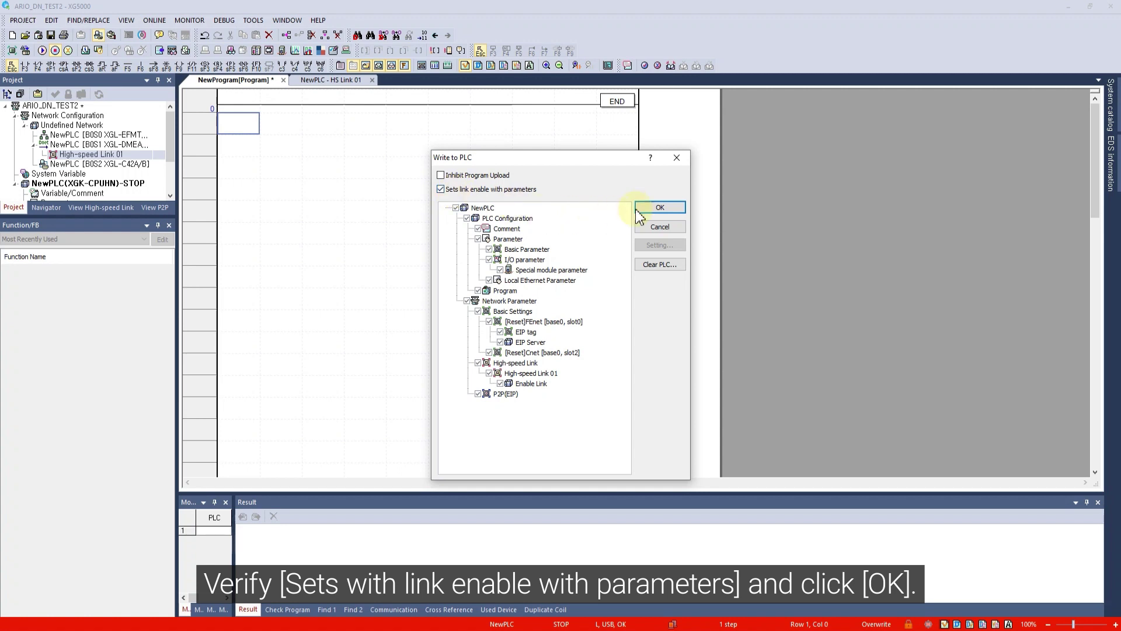
left_click(656, 209)
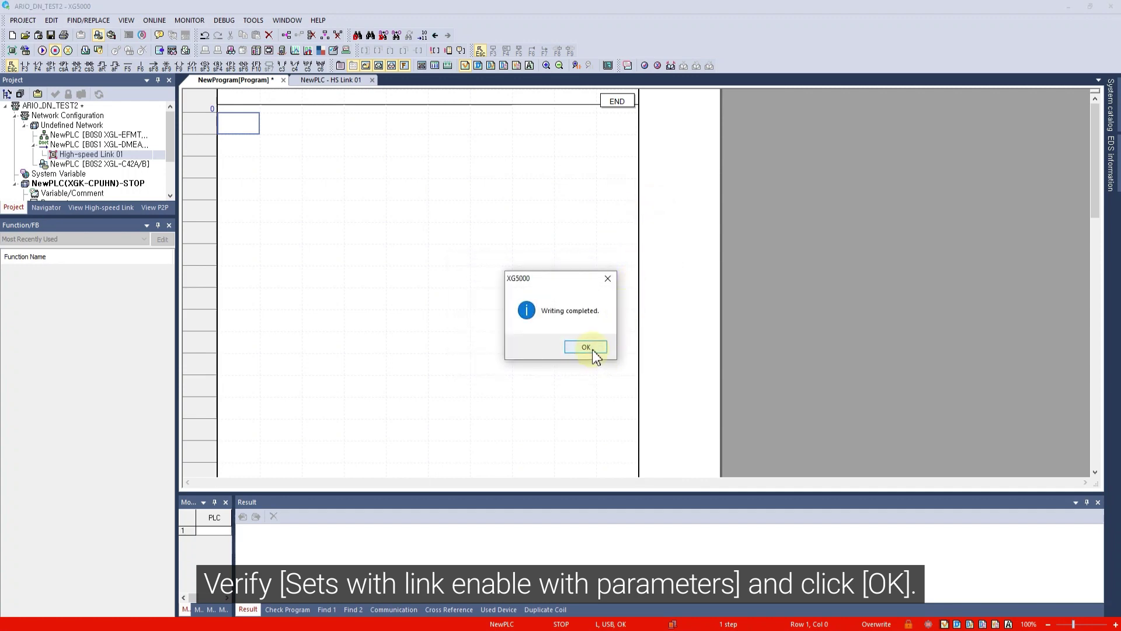
left_click(592, 349)
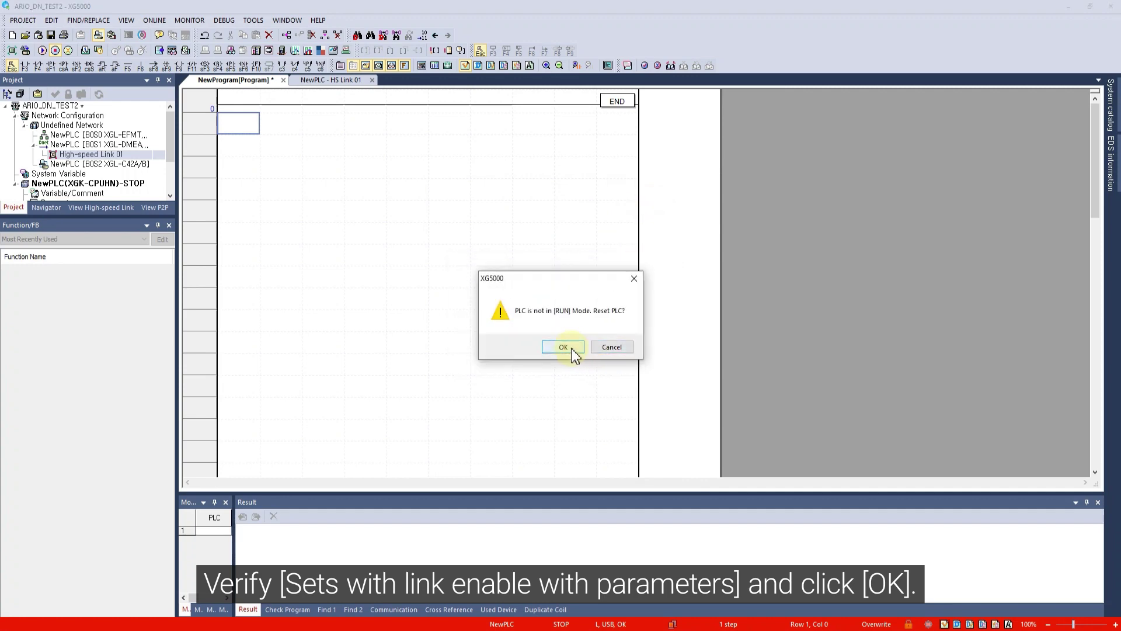
left_click(563, 347)
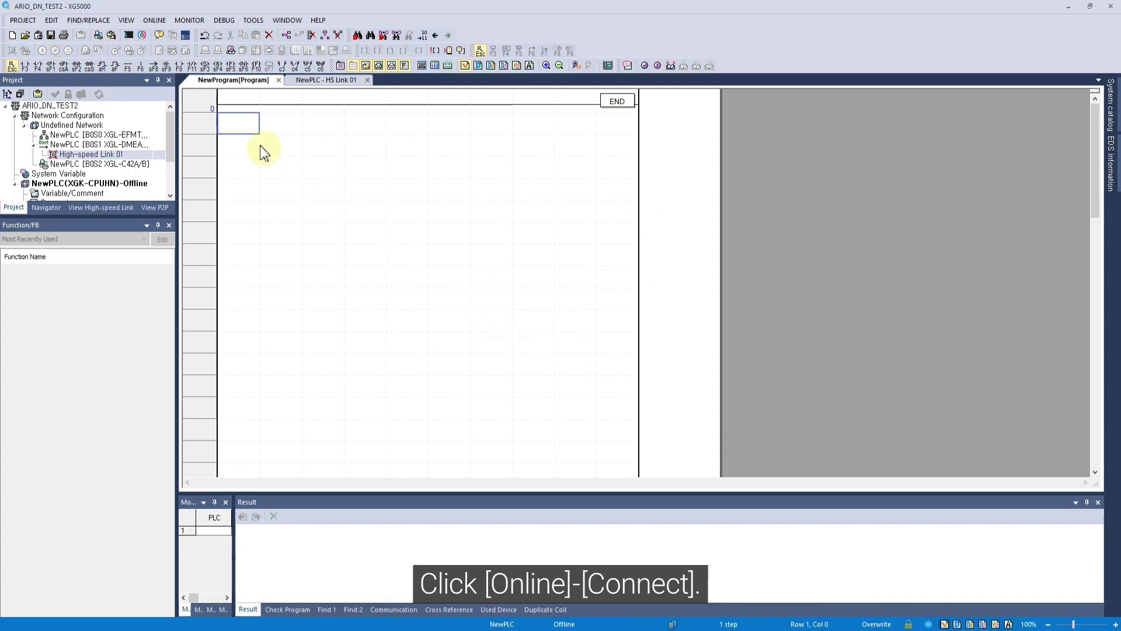
Reconnect to the PLC over USB and switch it into RUN mode
left_click(150, 20)
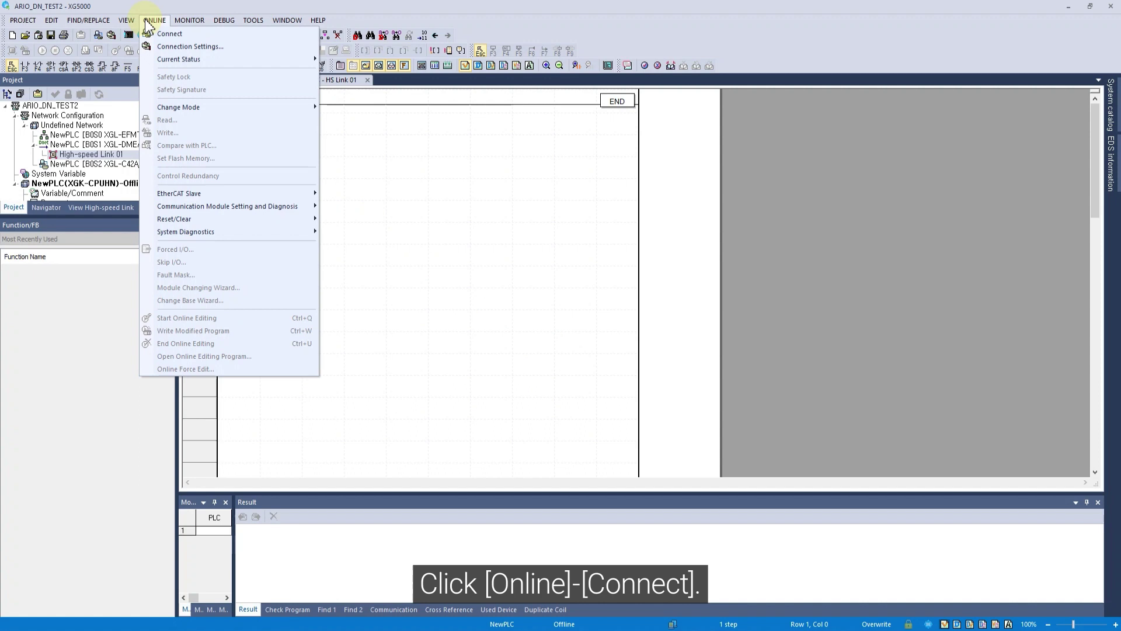
left_click(155, 32)
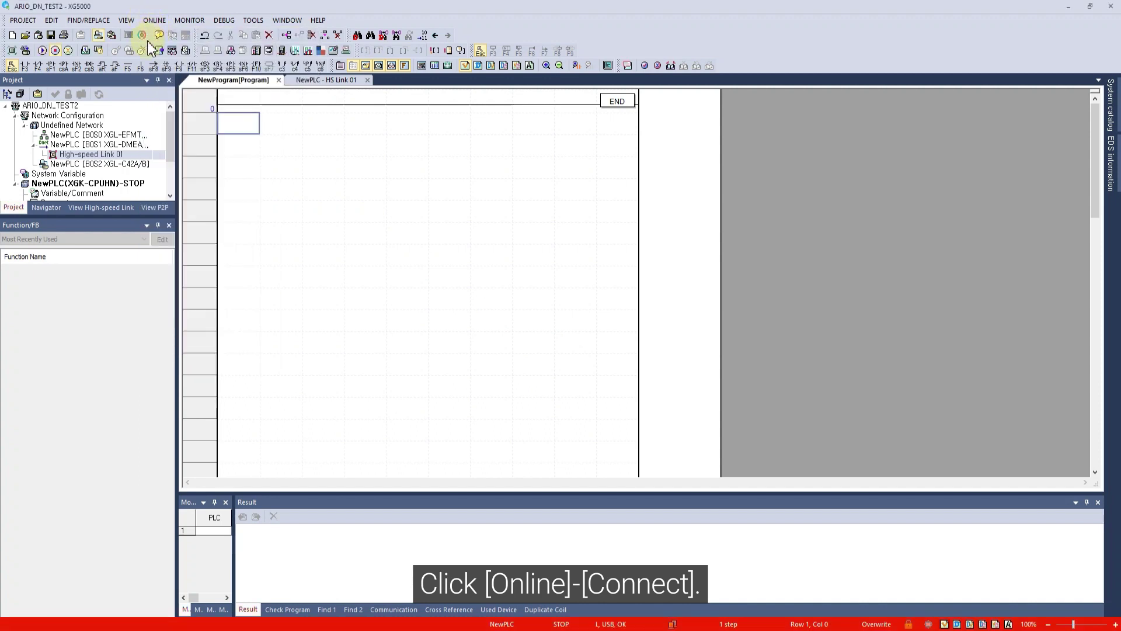
left_click(43, 50)
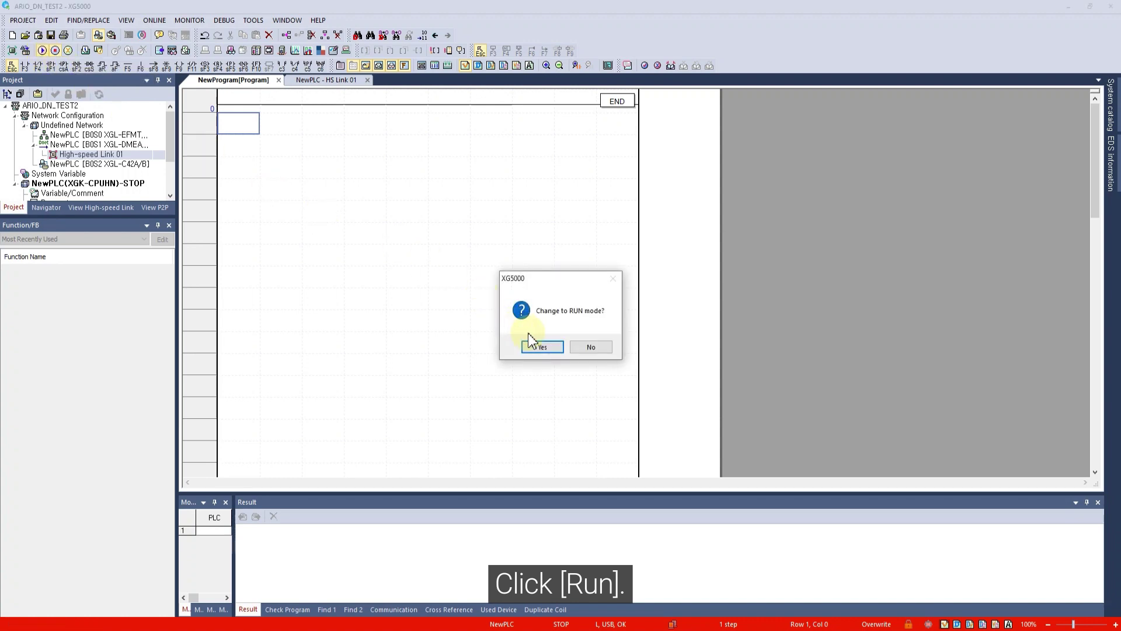
left_click(539, 346)
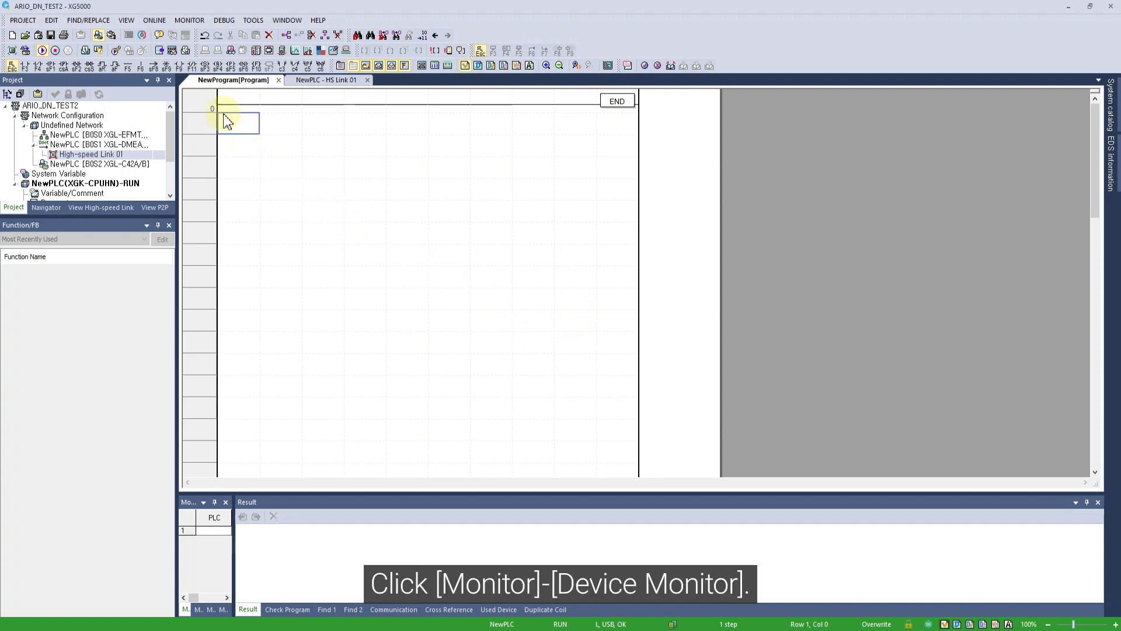
Open Device Monitoring maximized, showing D-area values from D000000
left_click(191, 19)
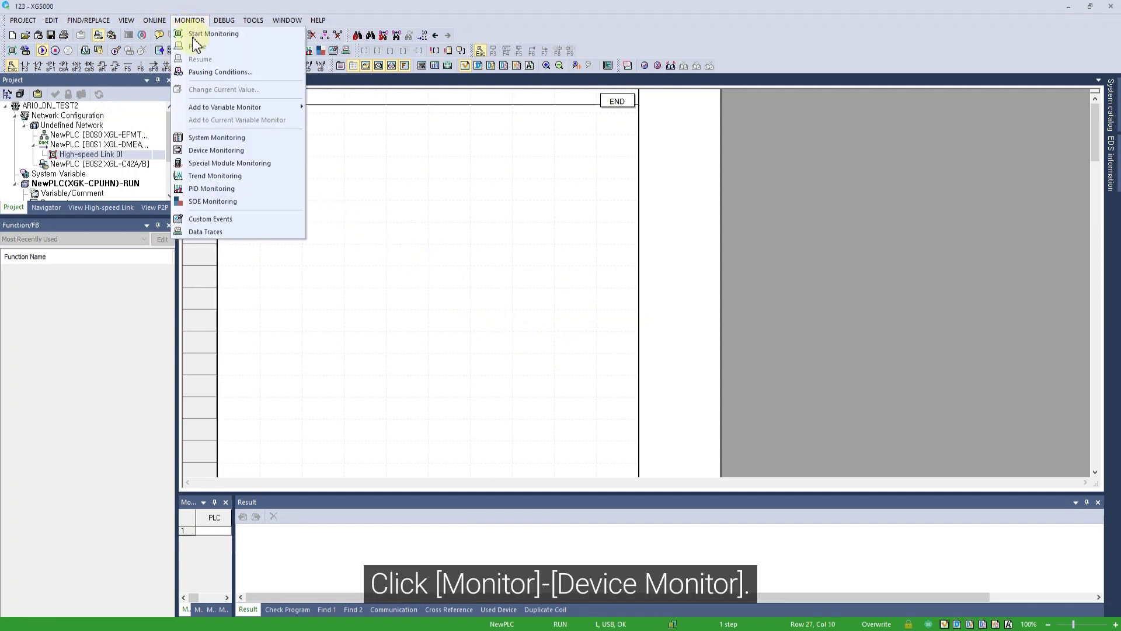
left_click(206, 150)
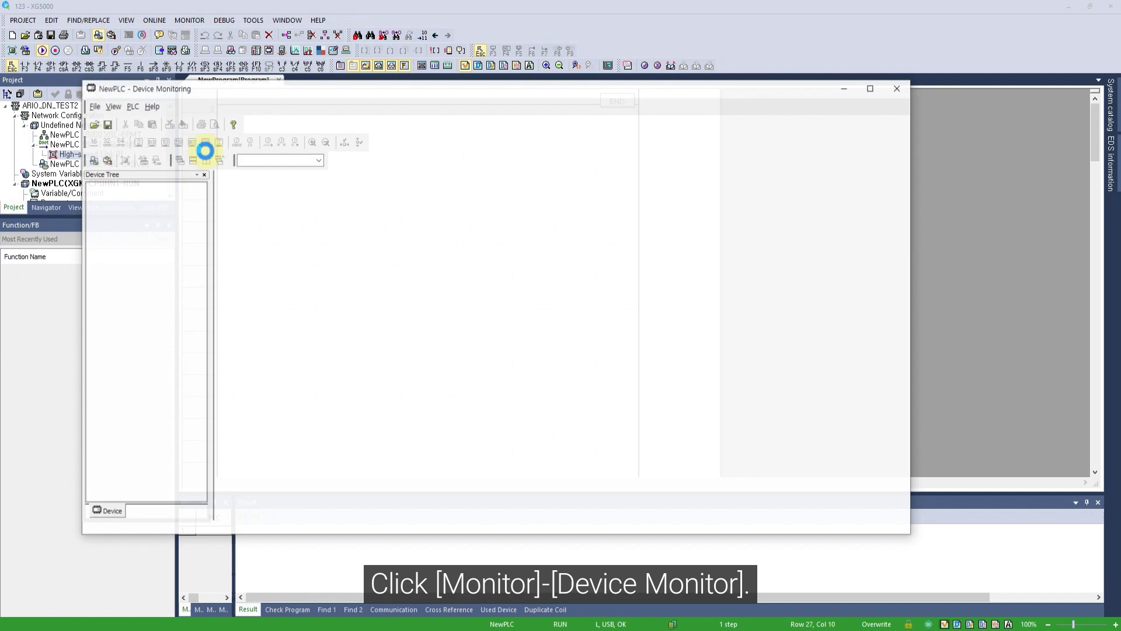
double_click(220, 91)
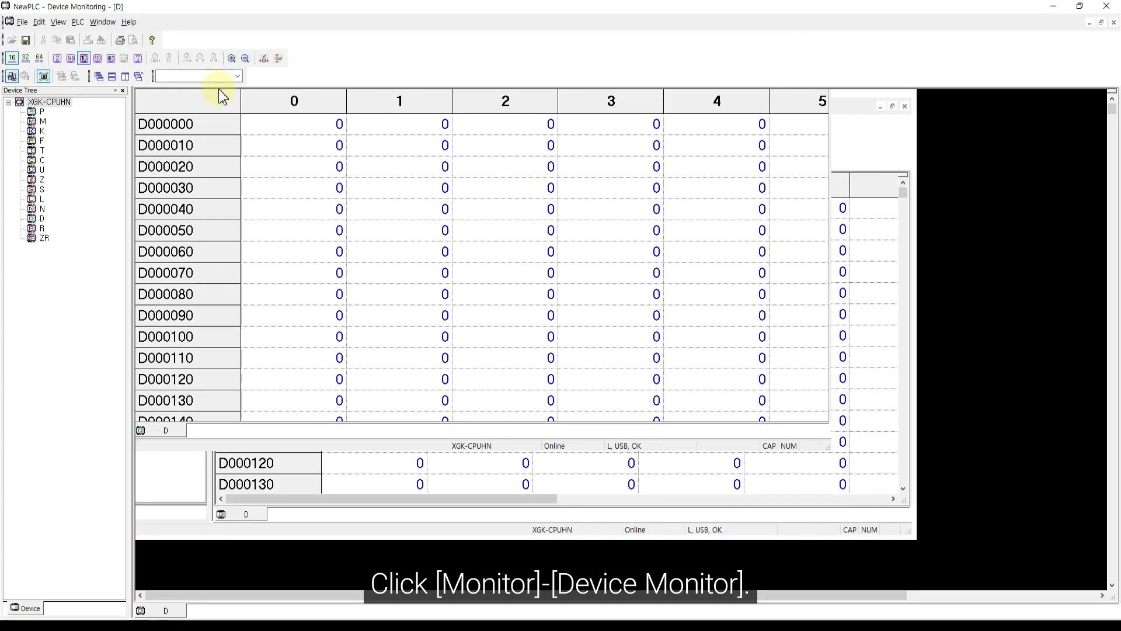